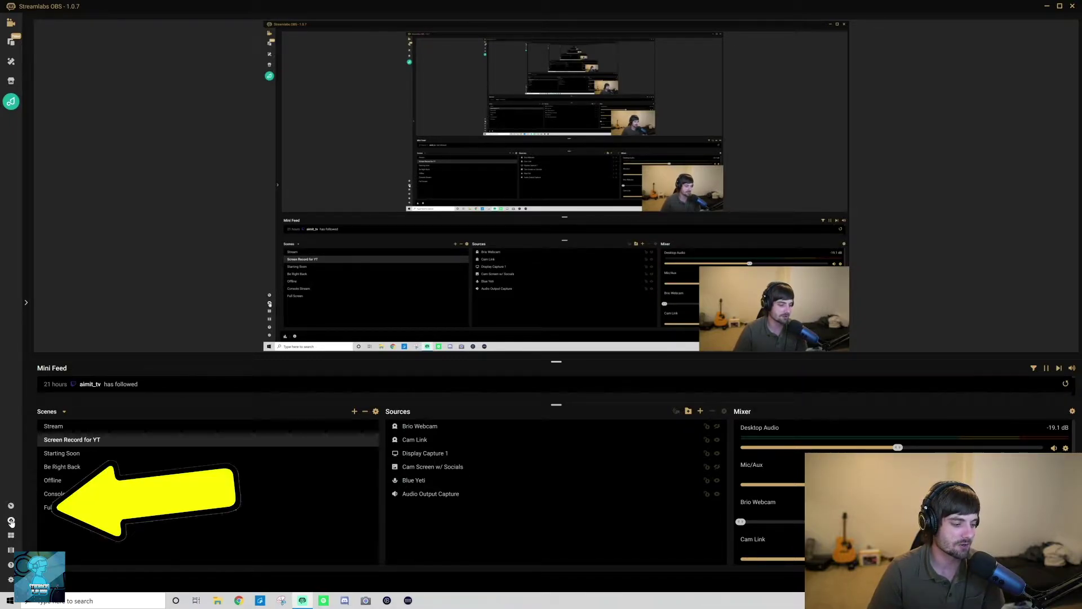
Step: Open the Cloudbot Mod Tools page in the Streamlabs dashboard
left_click(10, 521)
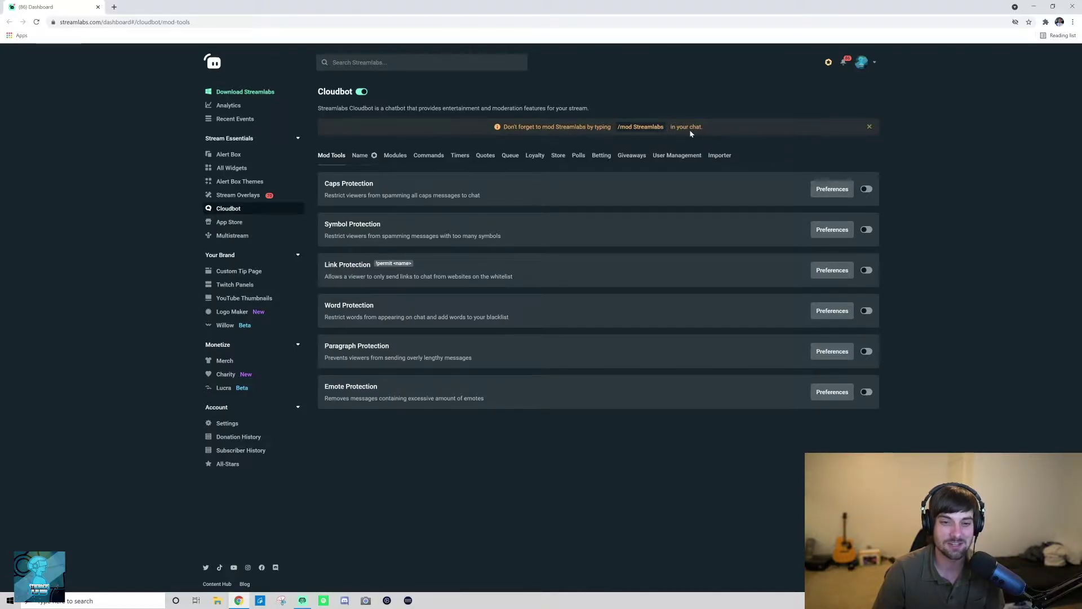
Step: Send /mod streamlabs in stream chat and check the reply that Streamlabs is already a moderator
left_click(303, 601)
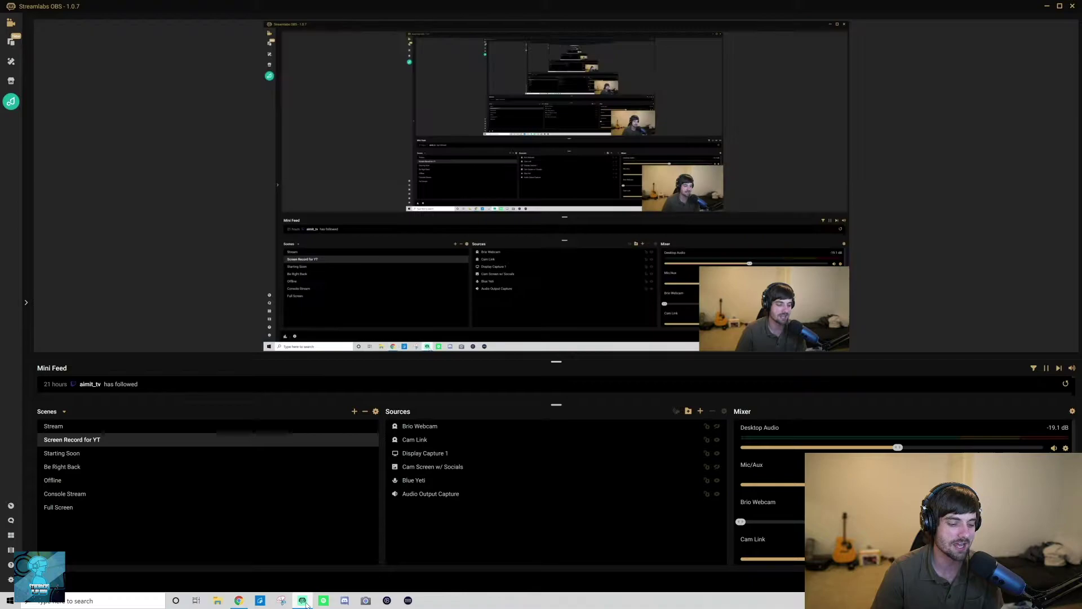
left_click(26, 306)
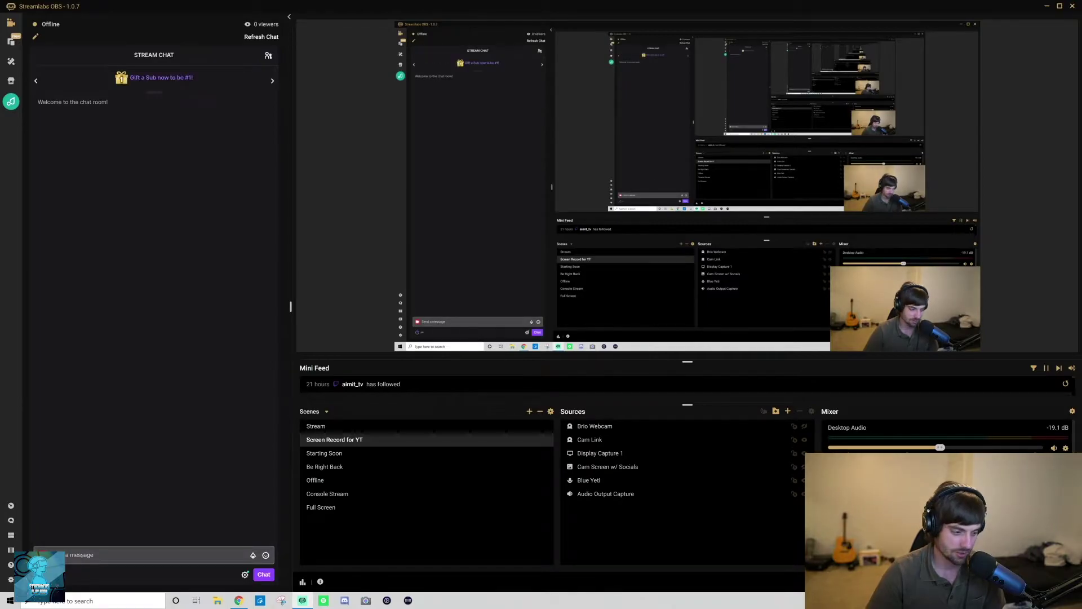
left_click(141, 555)
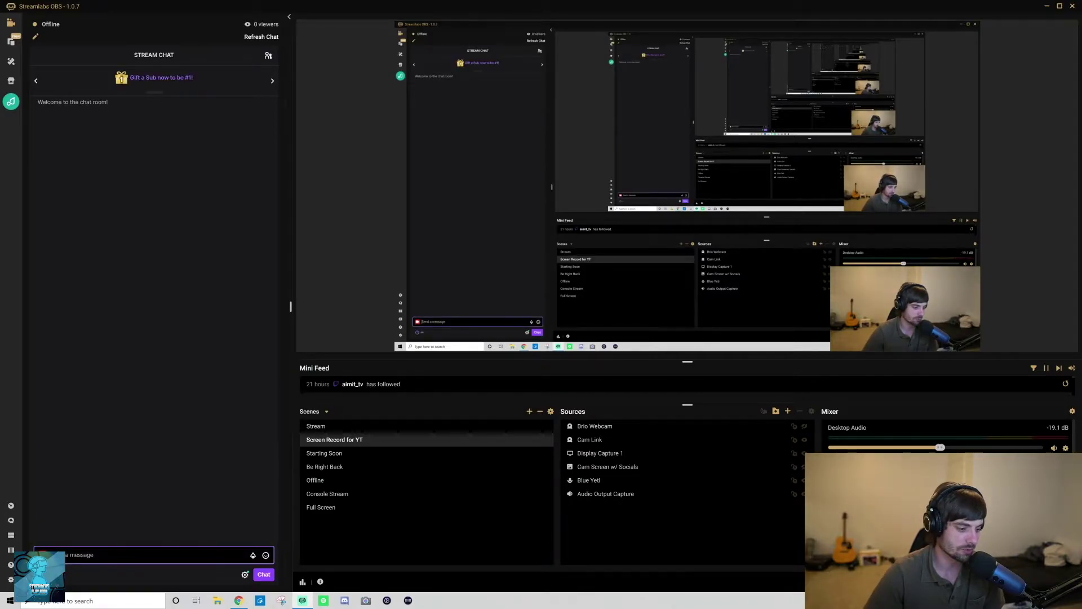
type("/mod")
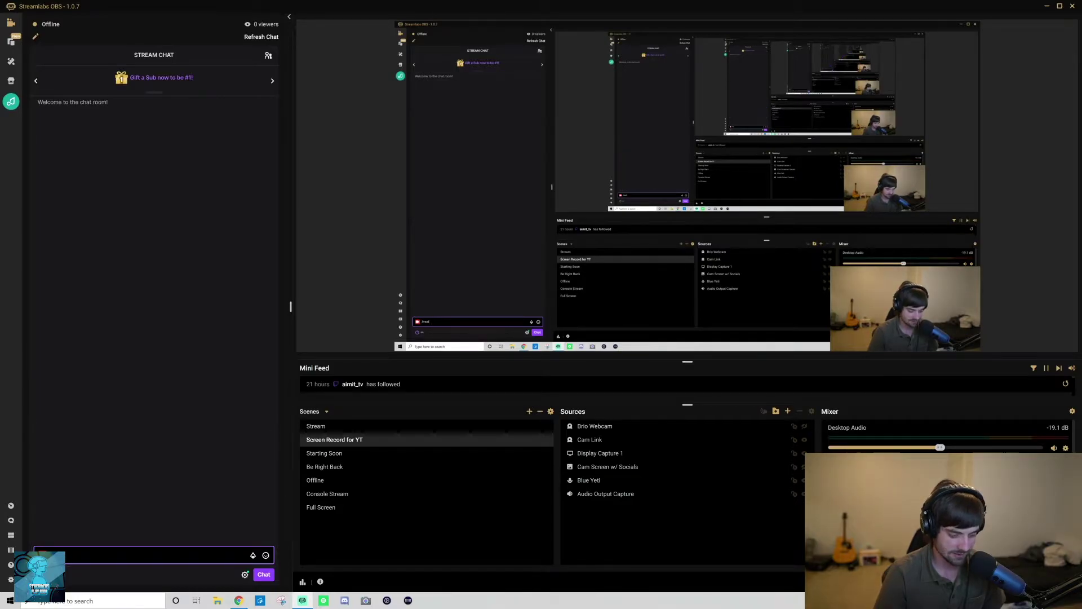
key("BackSpace")
type("st")
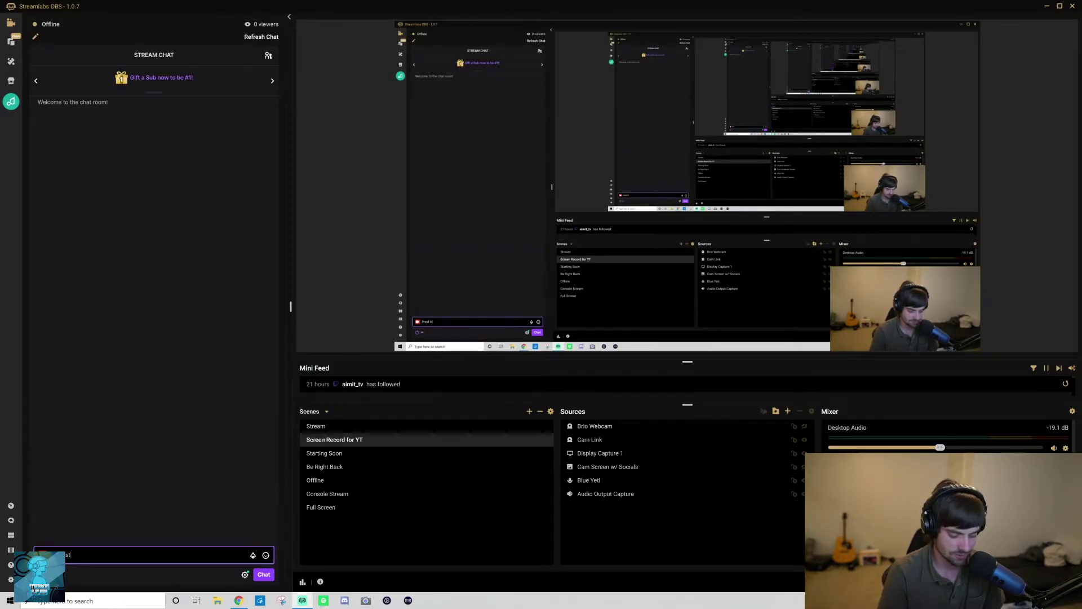
type("reamlabs")
key("Return")
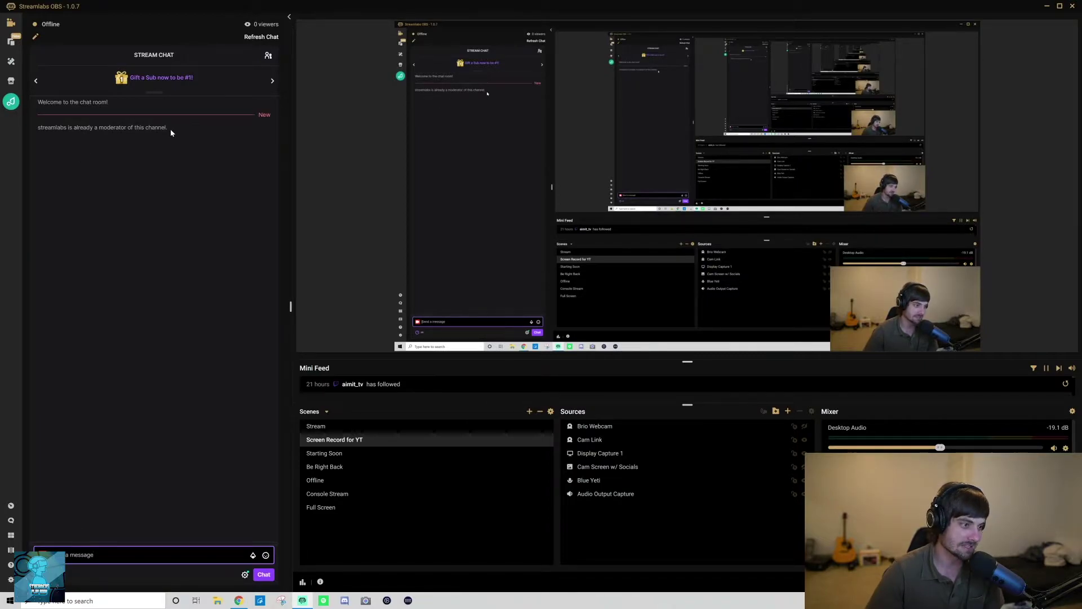
mouse_move(171, 132)
left_mouse_down()
mouse_move(29, 125)
mouse_move(40, 127)
left_mouse_up()
left_click(104, 188)
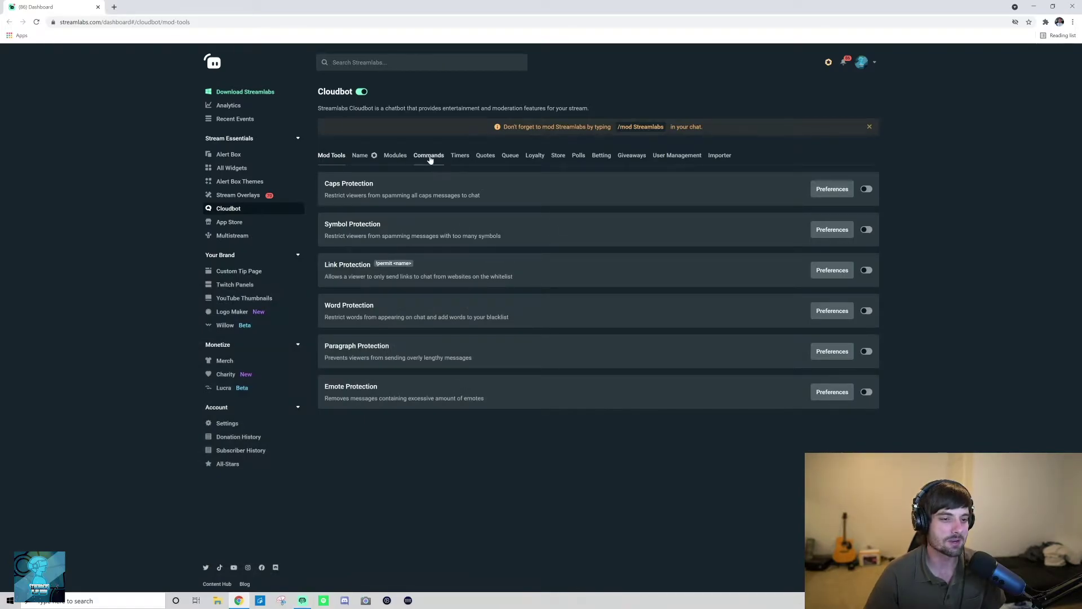
Step: Start a new custom command from the Commands list and browse its template list
left_click(428, 157)
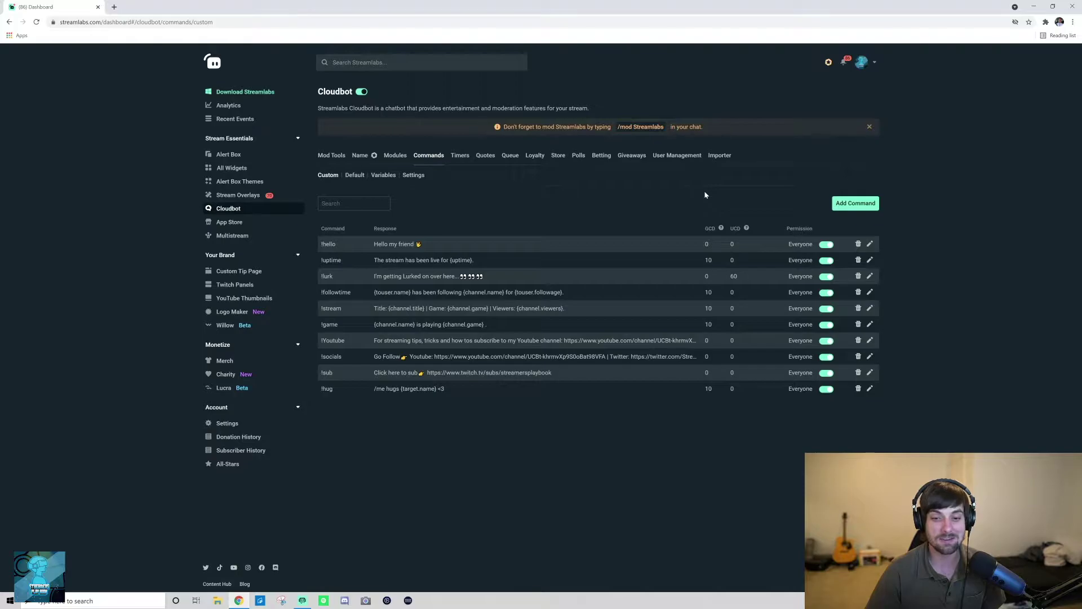
left_click(855, 204)
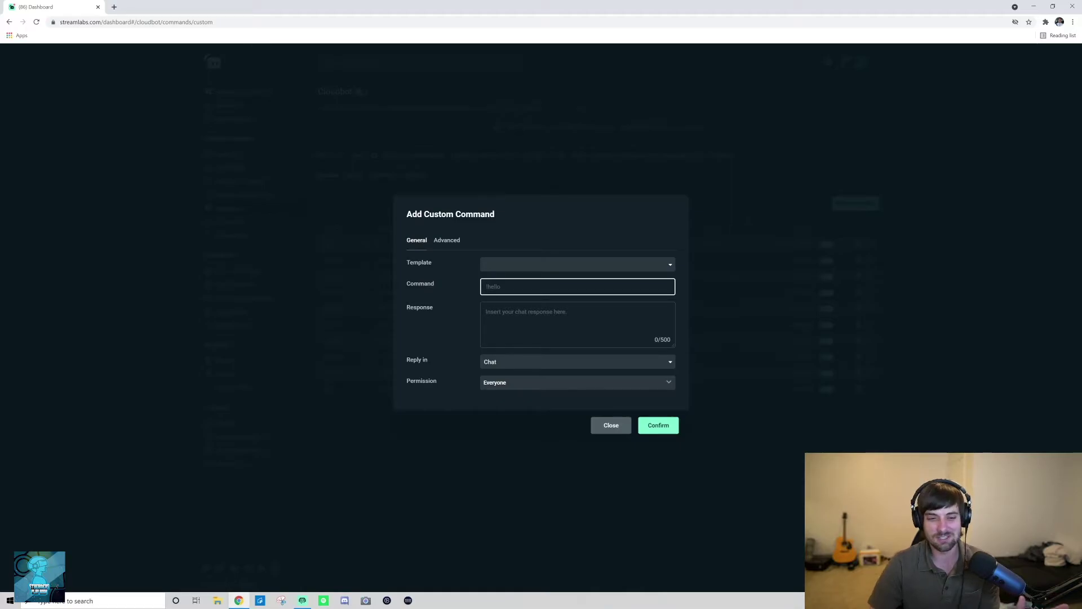
left_click(556, 268)
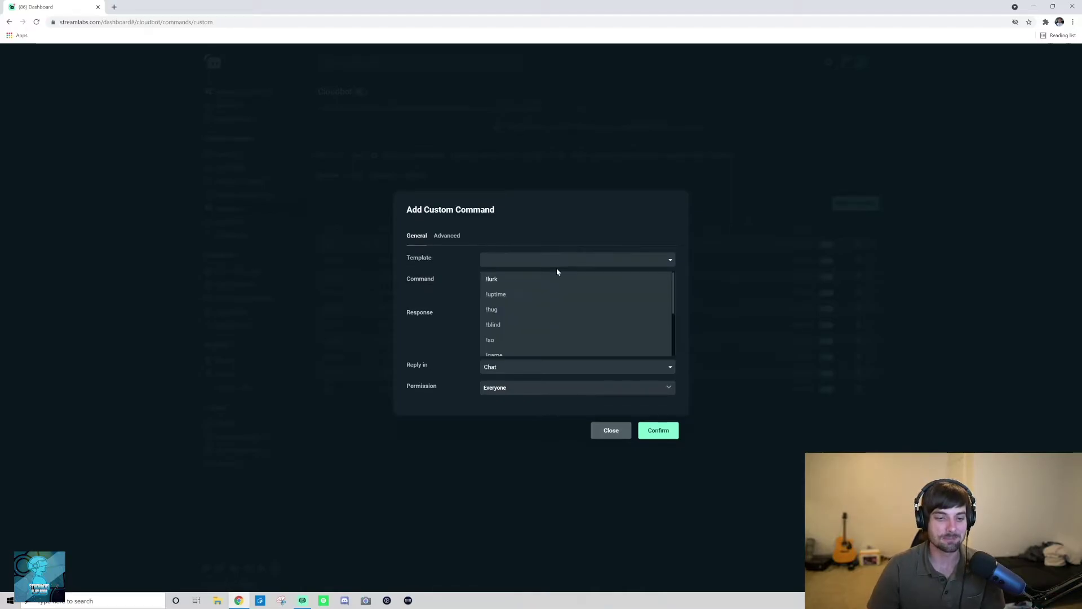
scroll(517, 303, "down", 2)
scroll(512, 314, "up", 5)
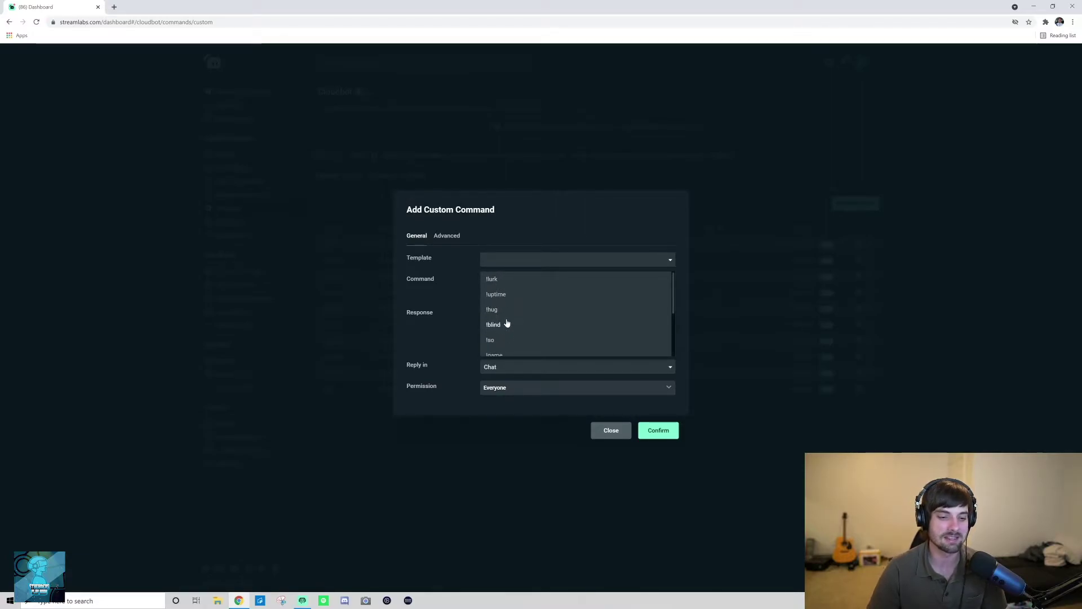
scroll(508, 319, "down", 1)
scroll(508, 319, "up", 1)
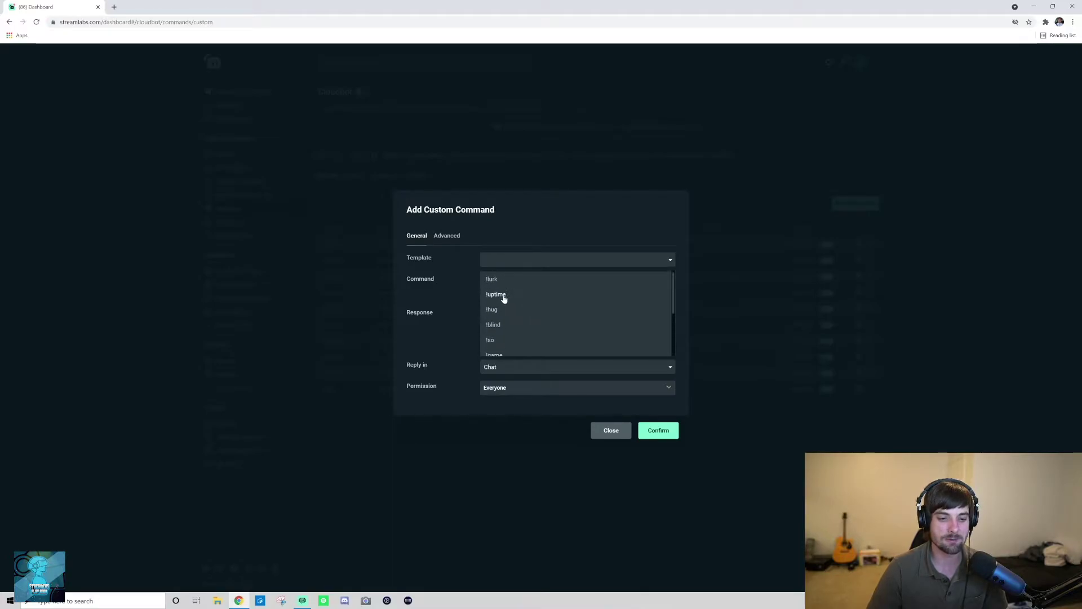
scroll(501, 310, "down", 2)
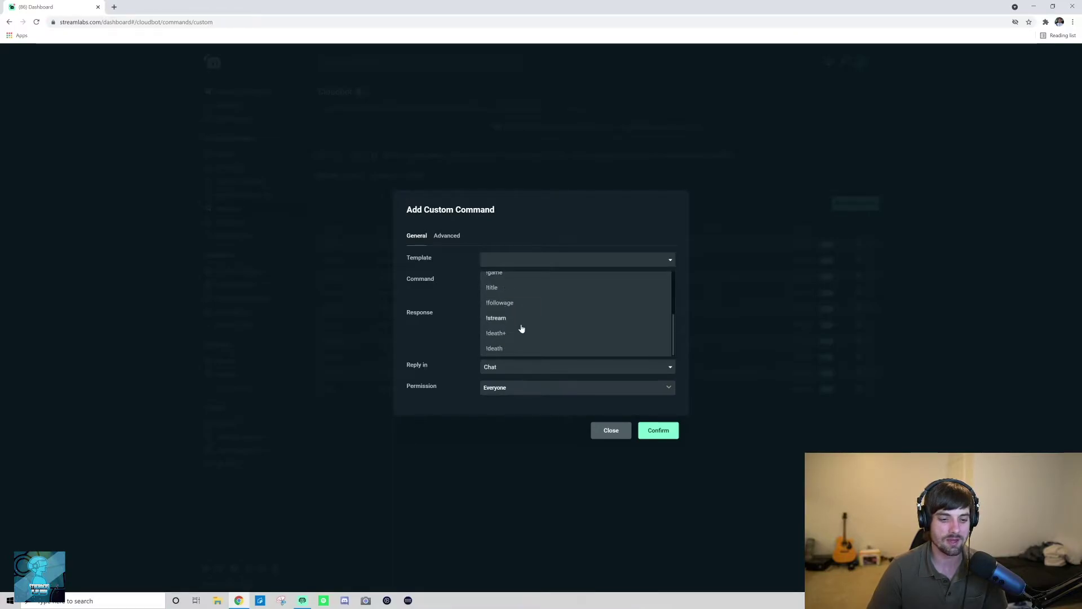
scroll(499, 327, "up", 2)
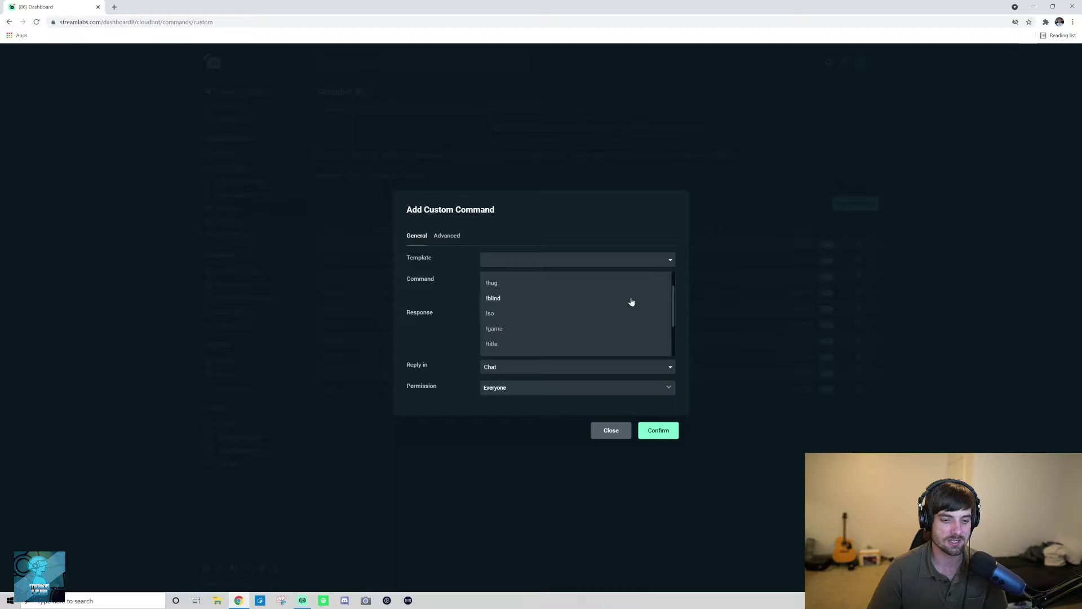
Step: Fill the new command form from the !game template
left_click(498, 332)
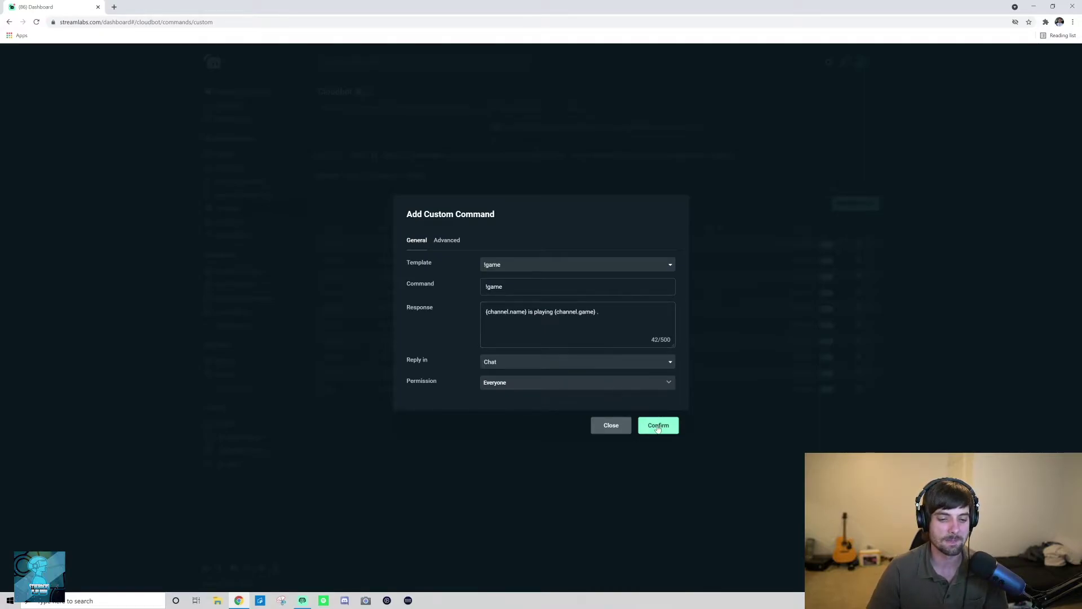
left_click(583, 271)
left_click(506, 265)
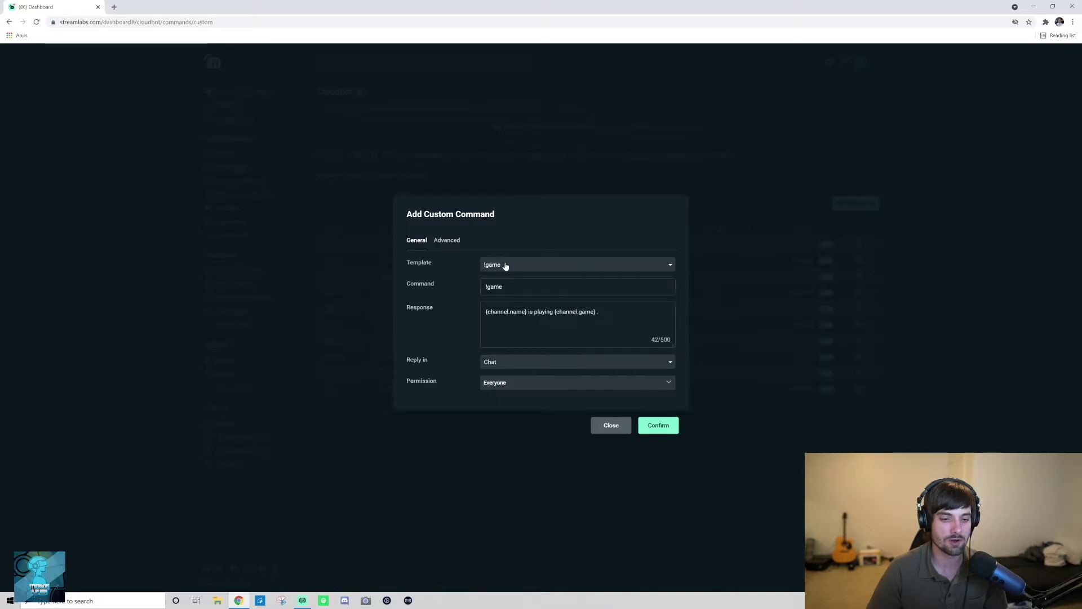
left_click(506, 265)
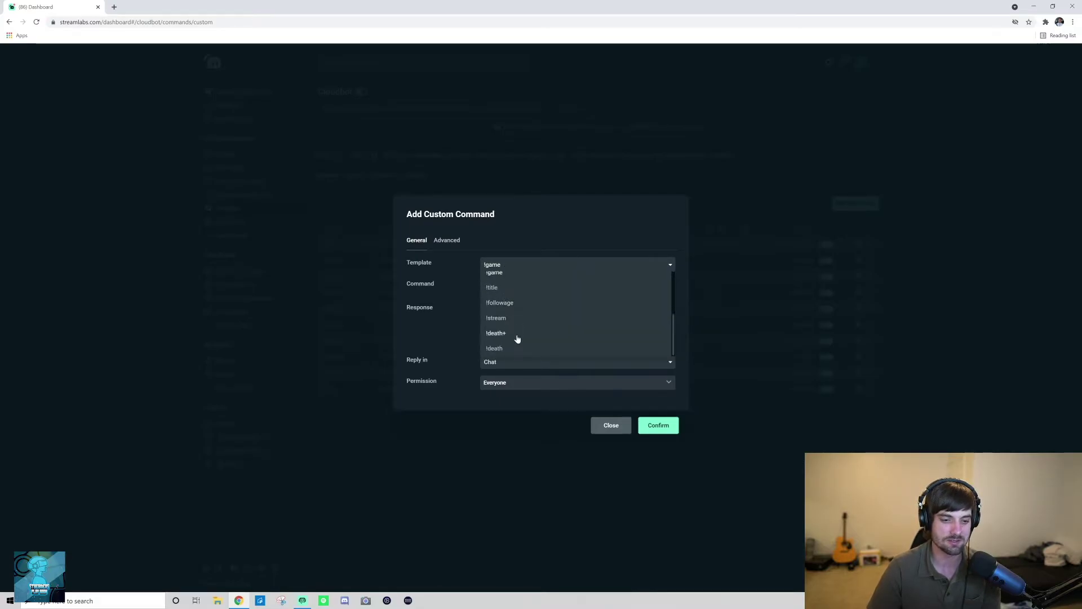
Step: Create !friends with response 'Hello friend', reply in Chat, permission Everyone
left_click(564, 286)
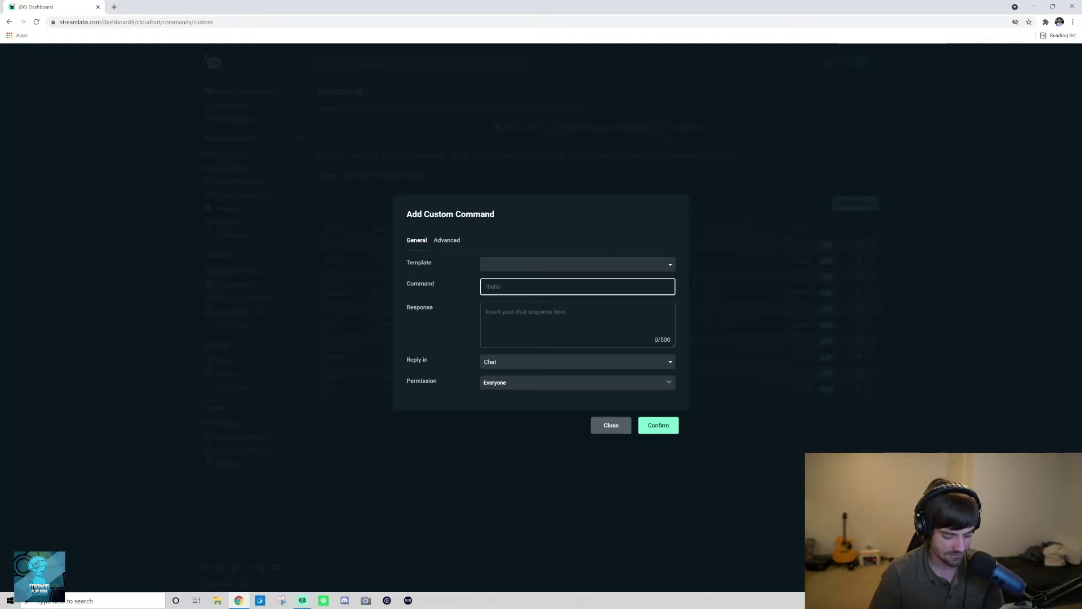
type("!frien")
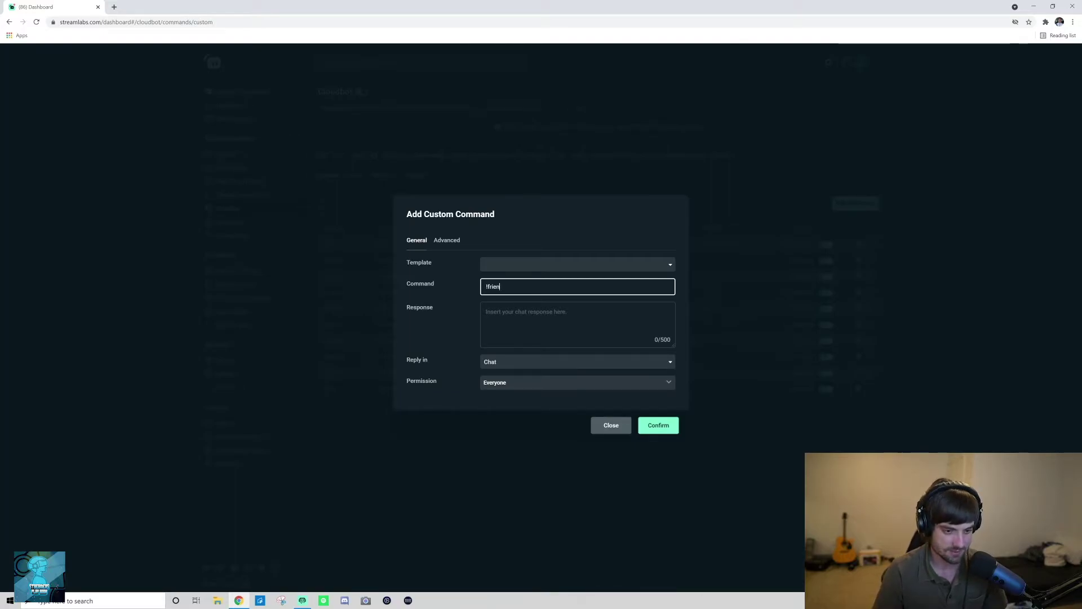
type("ds")
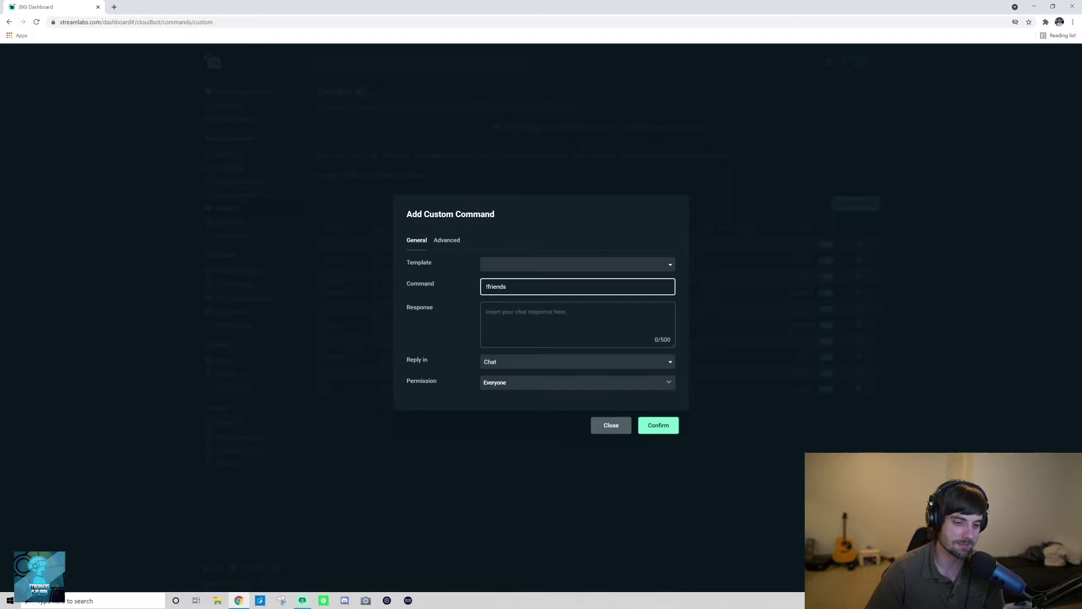
left_click(486, 312)
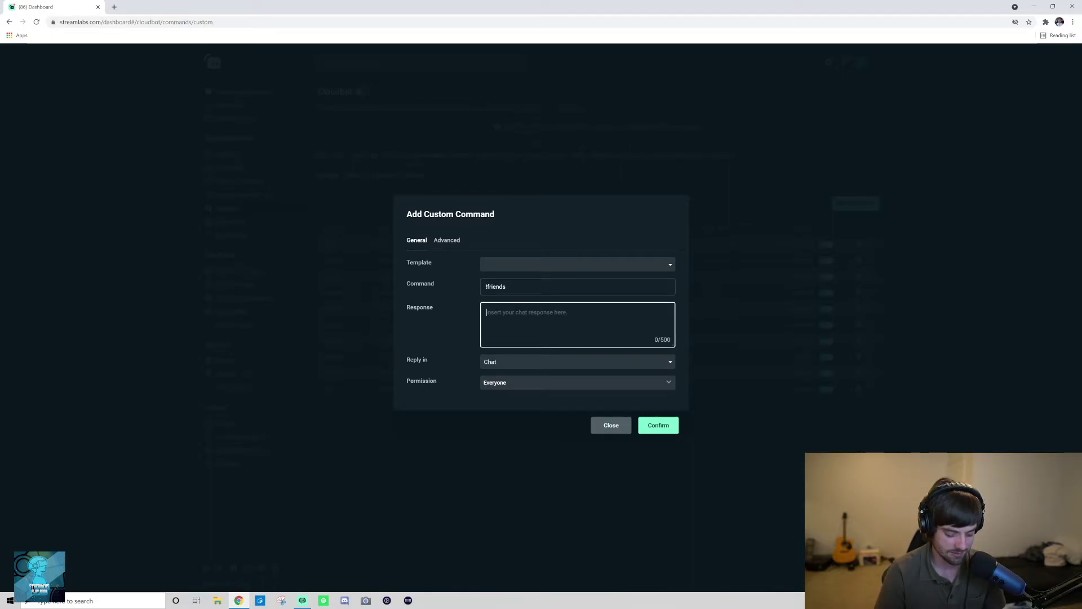
type("Hello fr")
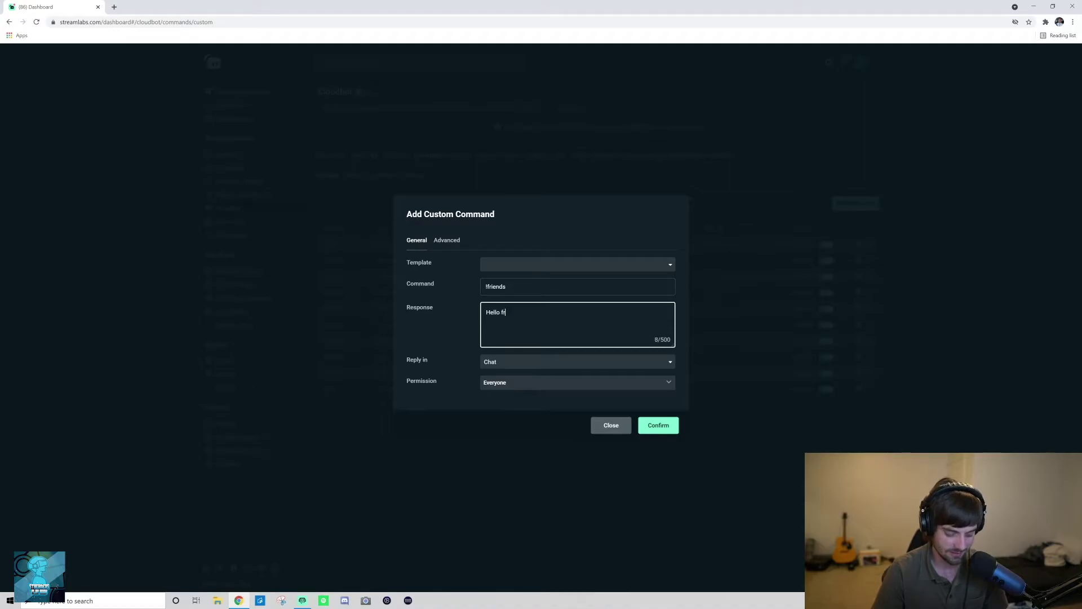
type("iend")
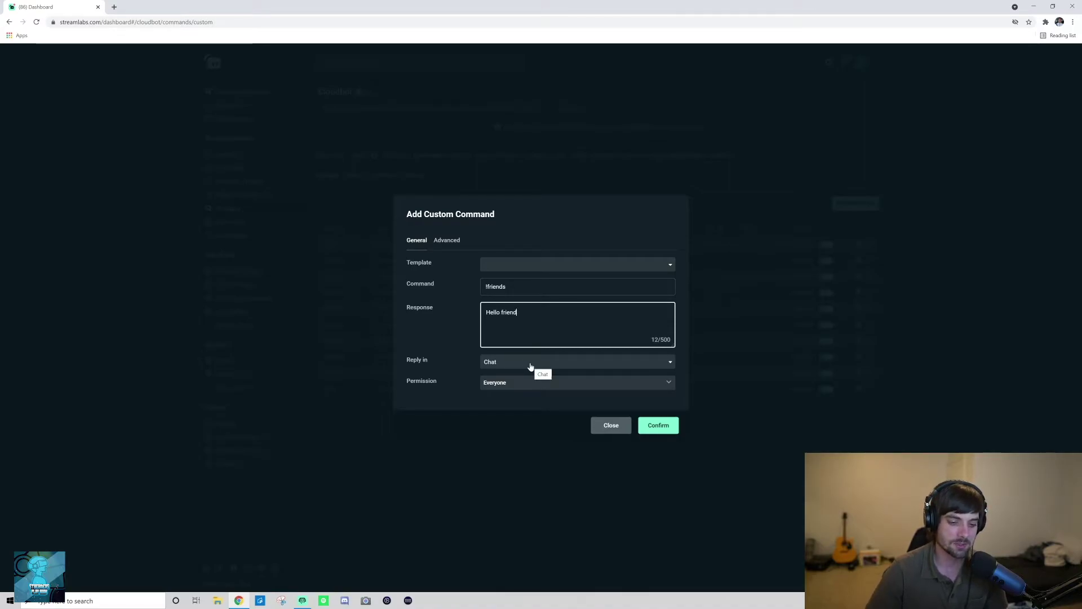
left_click(530, 367)
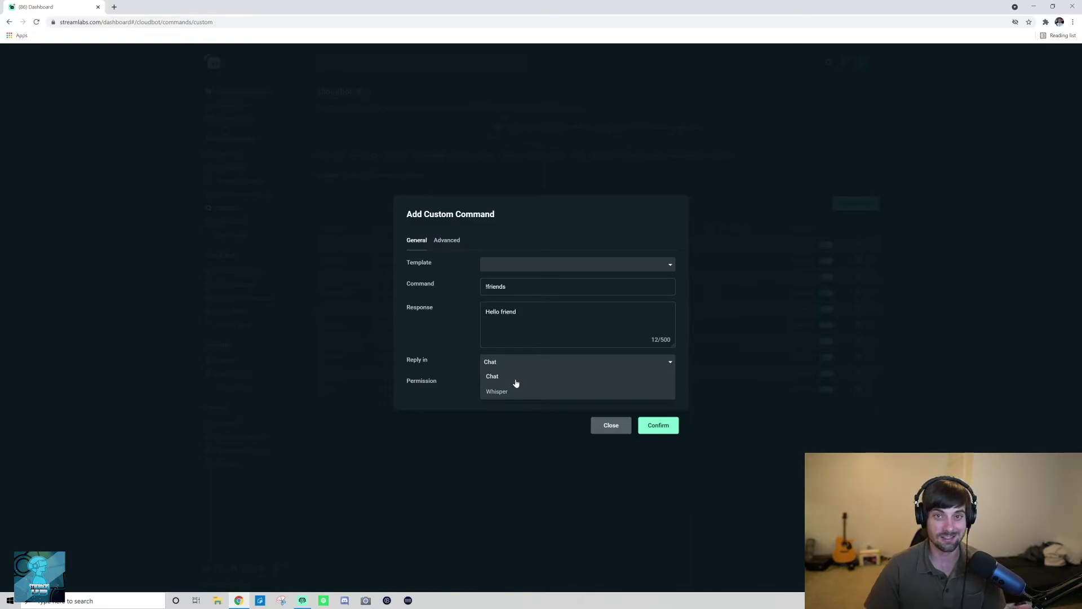
left_click(490, 376)
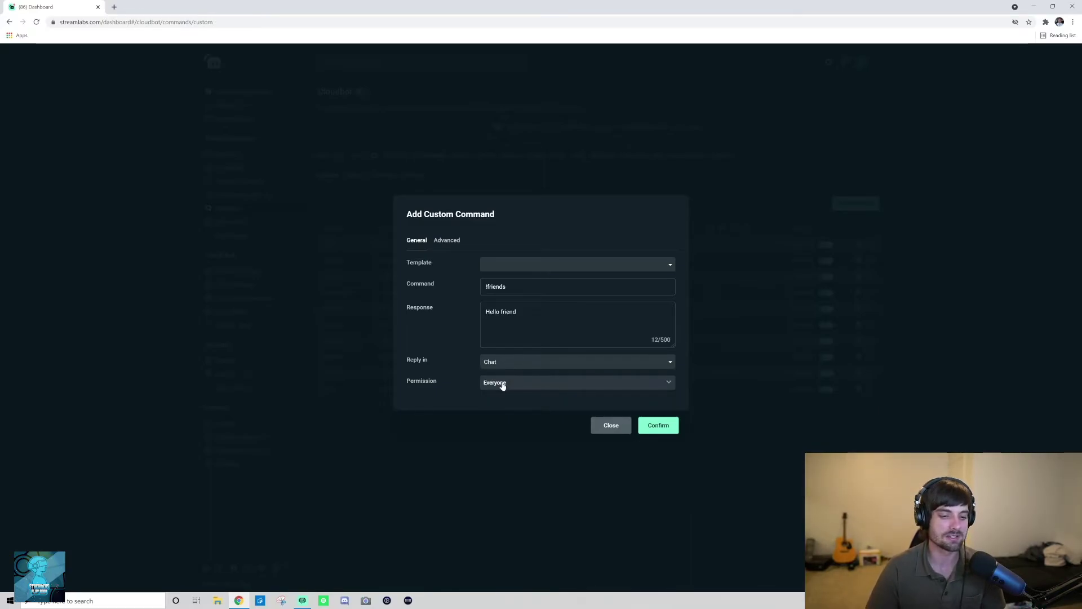
left_click(503, 386)
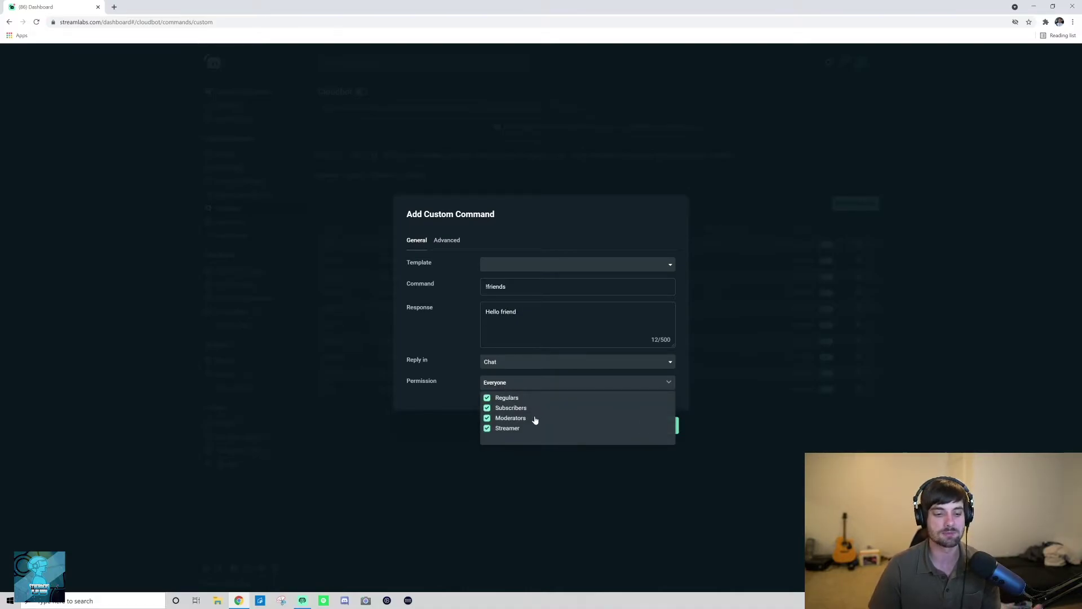
left_click(548, 364)
left_click(451, 354)
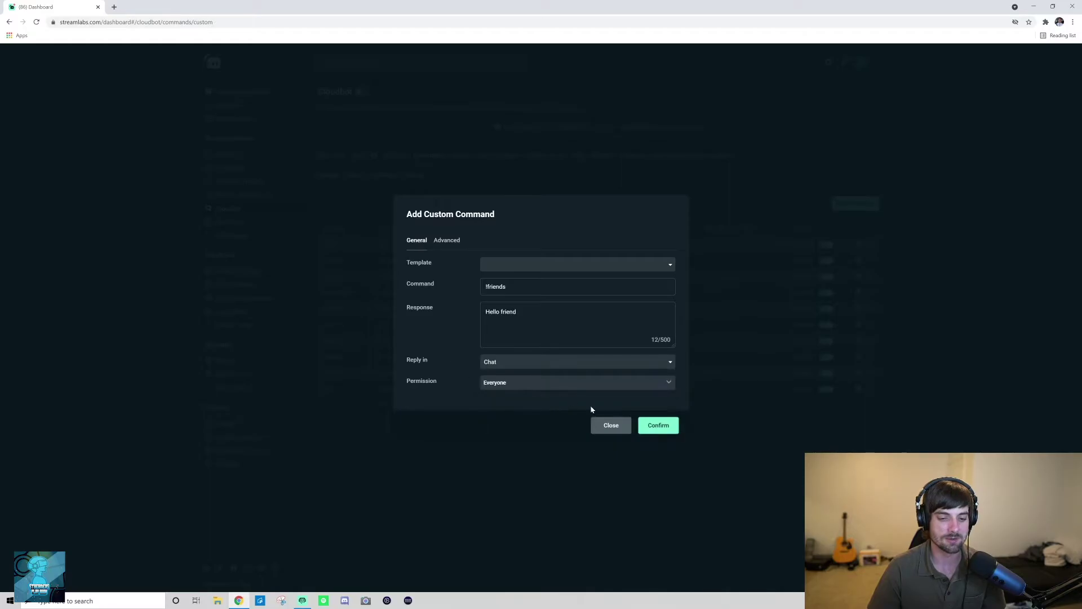
left_click(643, 425)
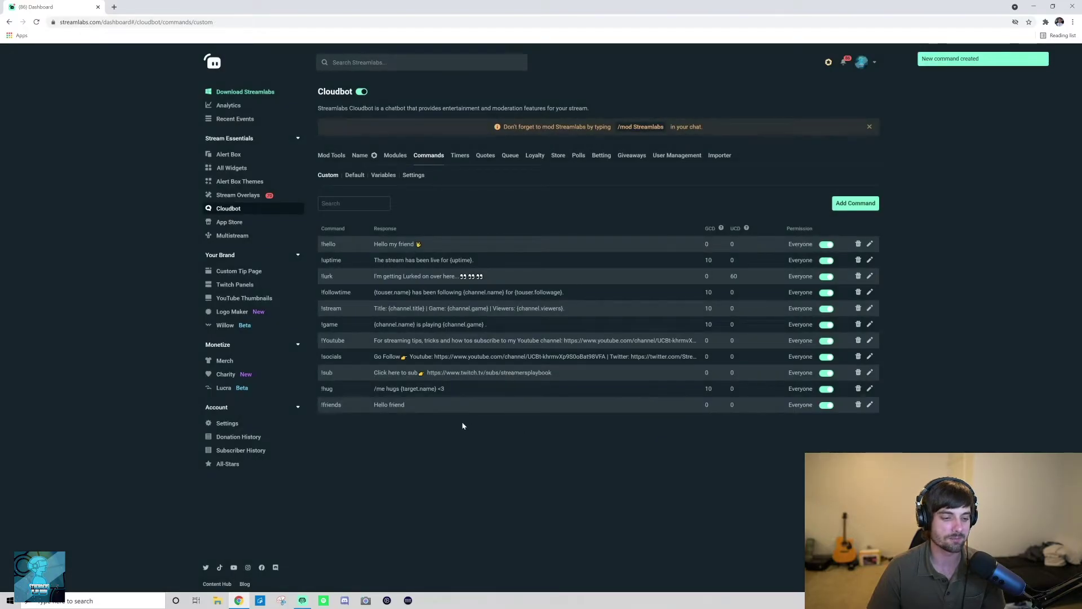
Step: Send !friends in Streamlabs OBS chat so the bot answers 'Hello friend'
left_click(303, 600)
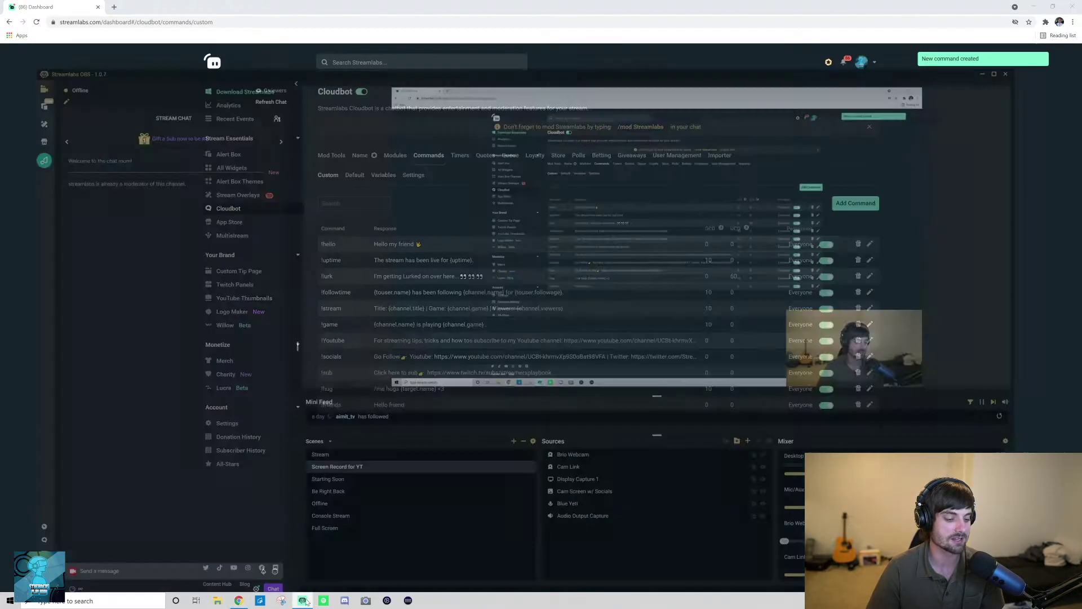
left_click(128, 555)
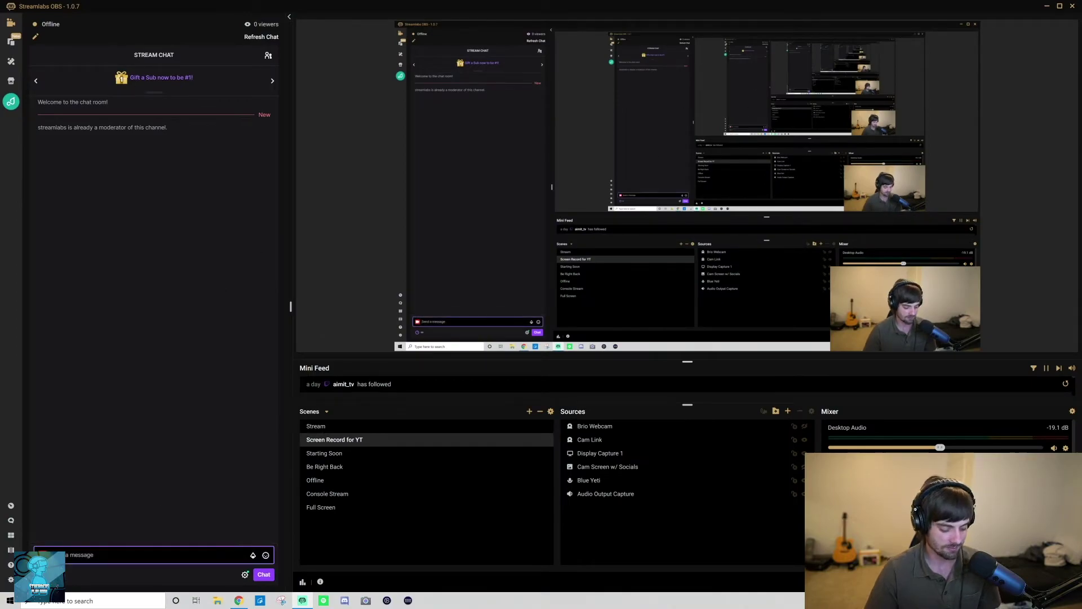
type("!fri")
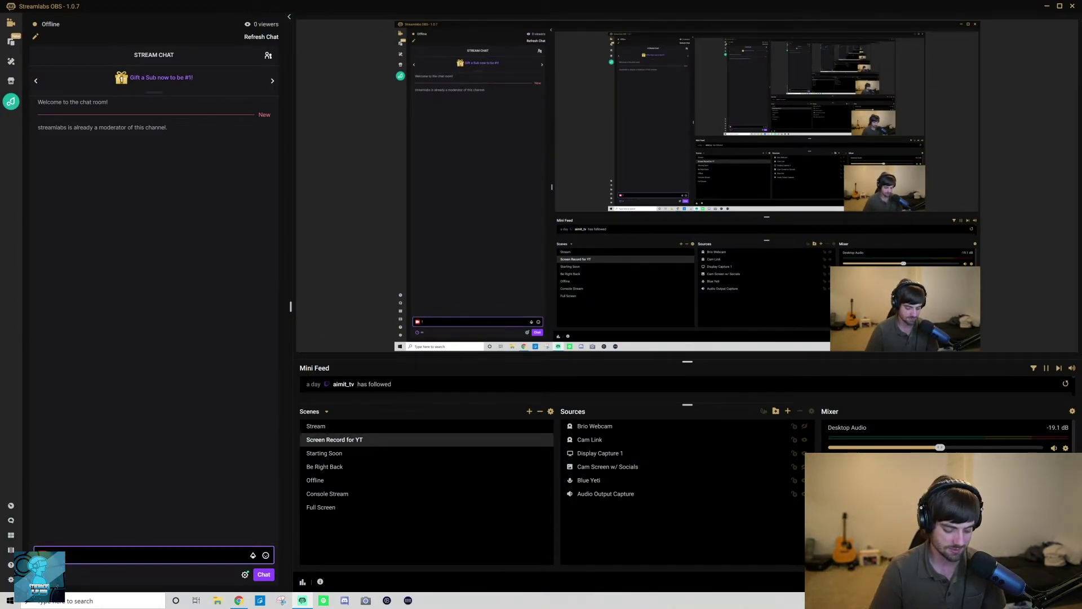
type("ends")
key("Return")
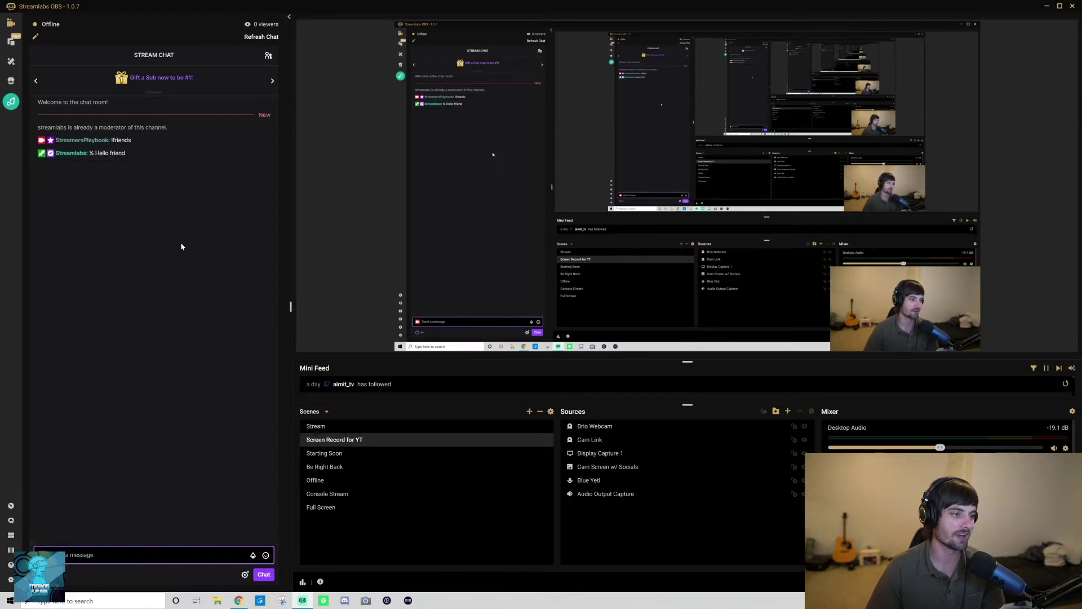
left_click(304, 601)
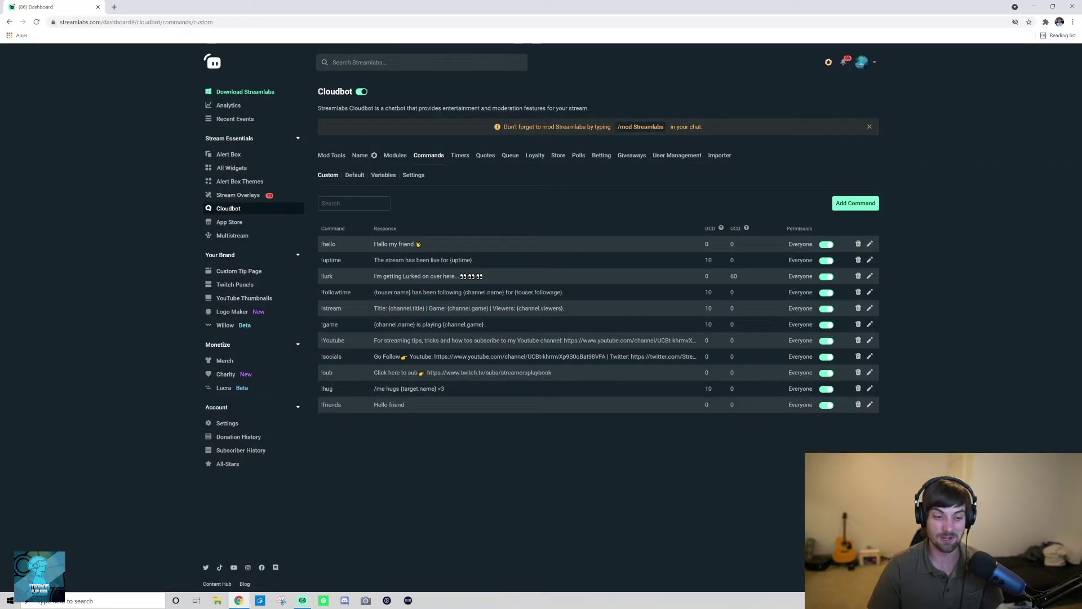
left_click(838, 208)
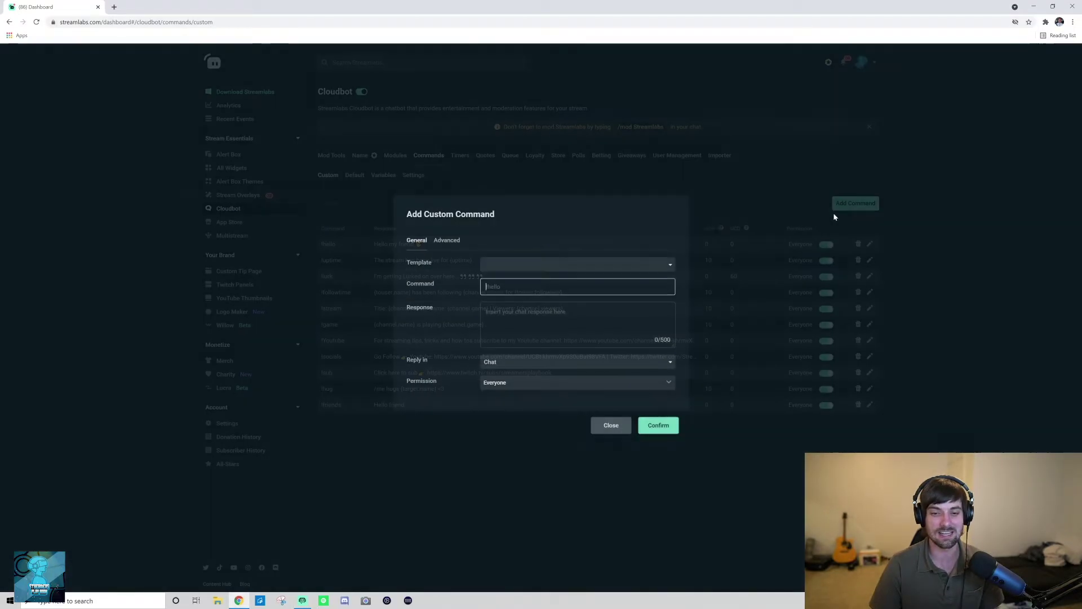
left_click(600, 263)
scroll(548, 325, "down", 3)
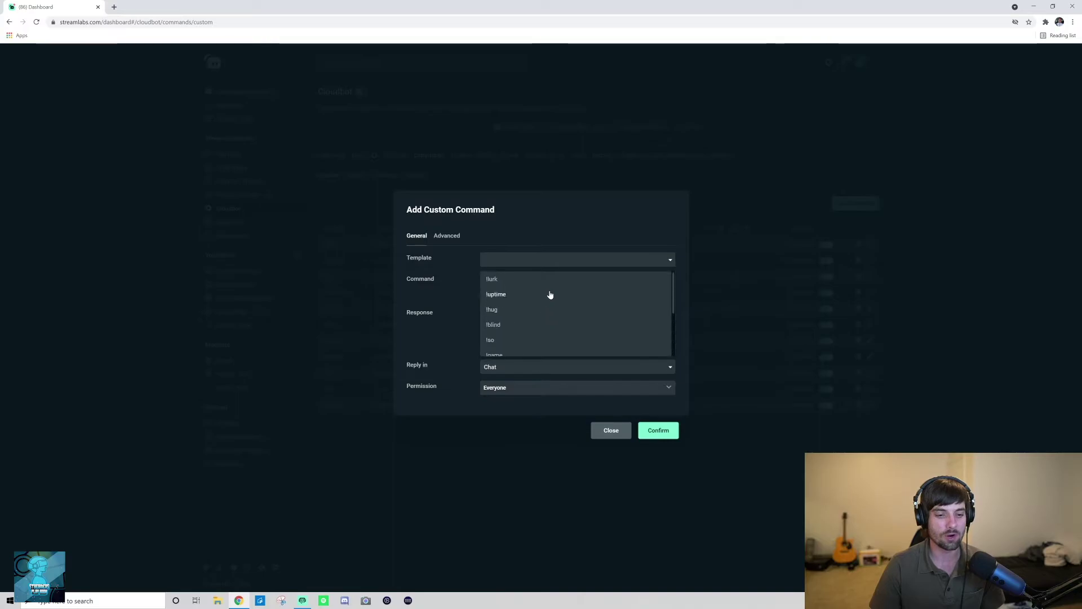
scroll(535, 336, "up", 3)
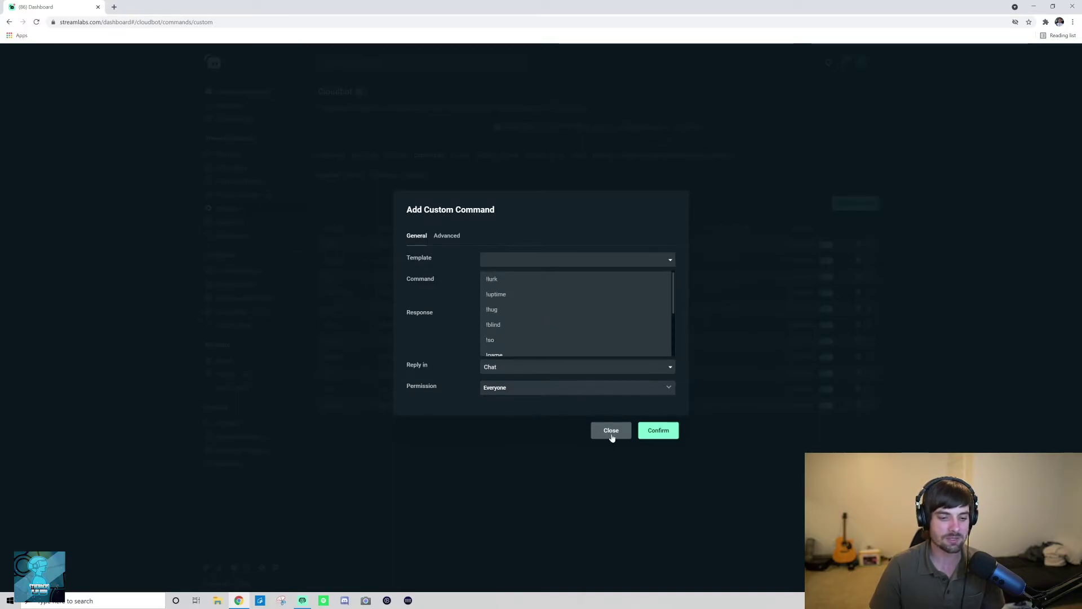
left_click(611, 435)
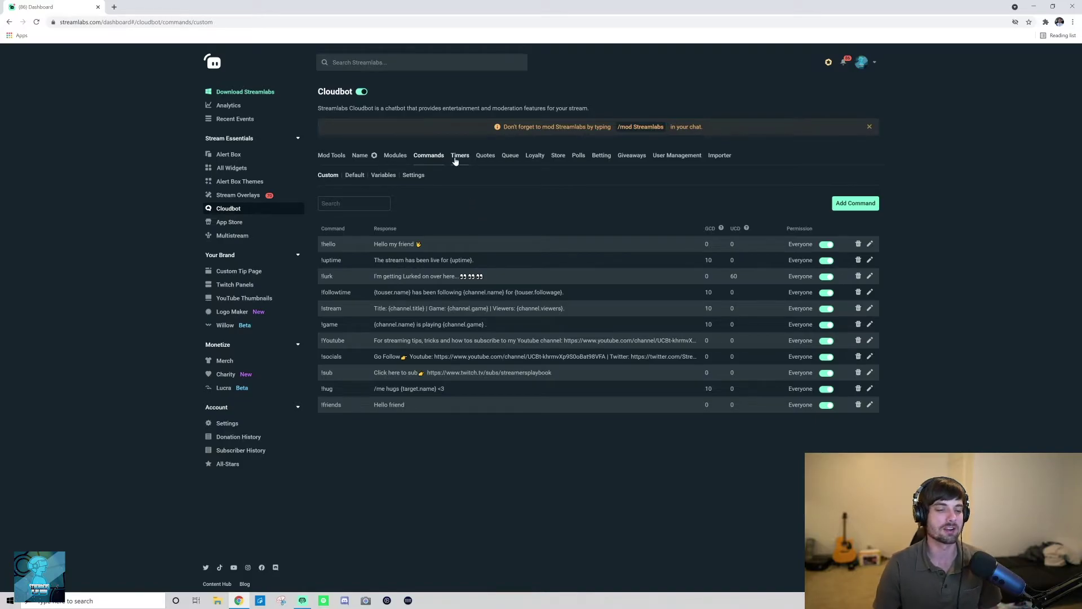
left_click(455, 160)
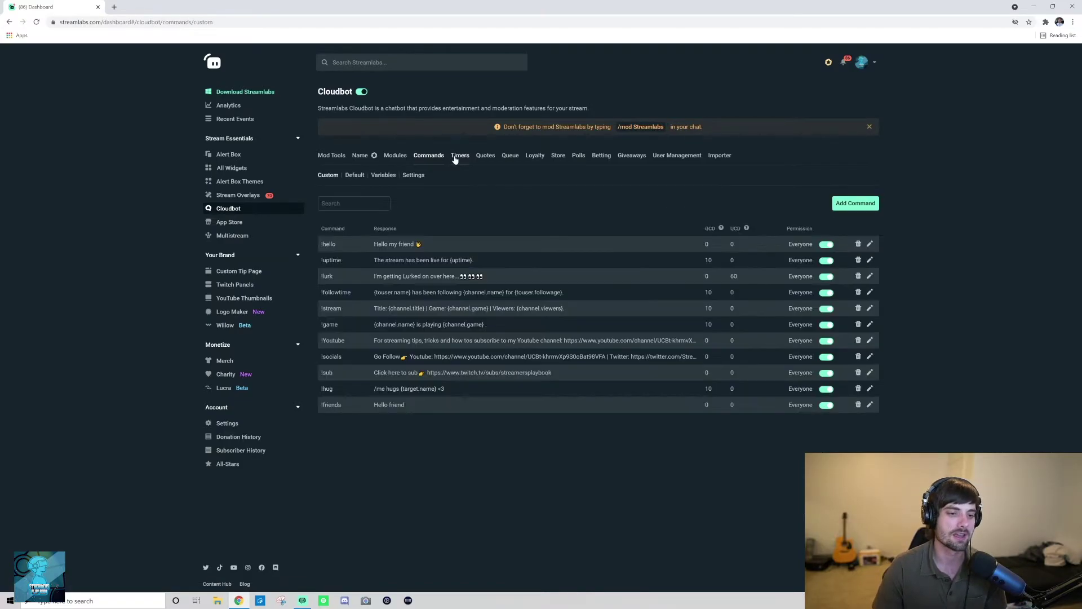
Step: Open the Cloudbot Timers list and bring up a blank Add Timer form
left_click(455, 159)
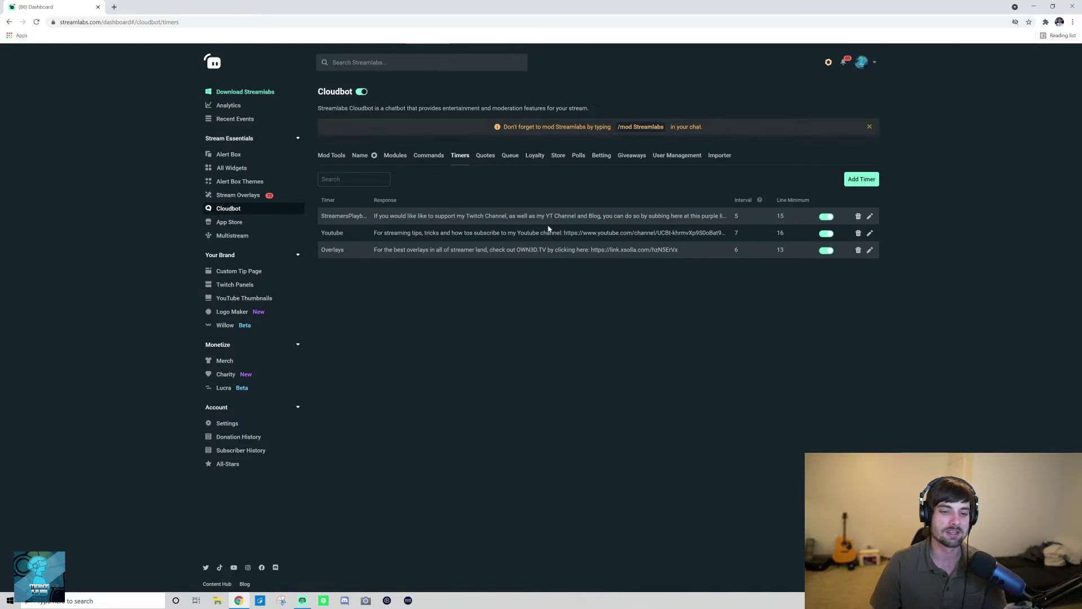
left_click_drag(342, 232, 338, 158)
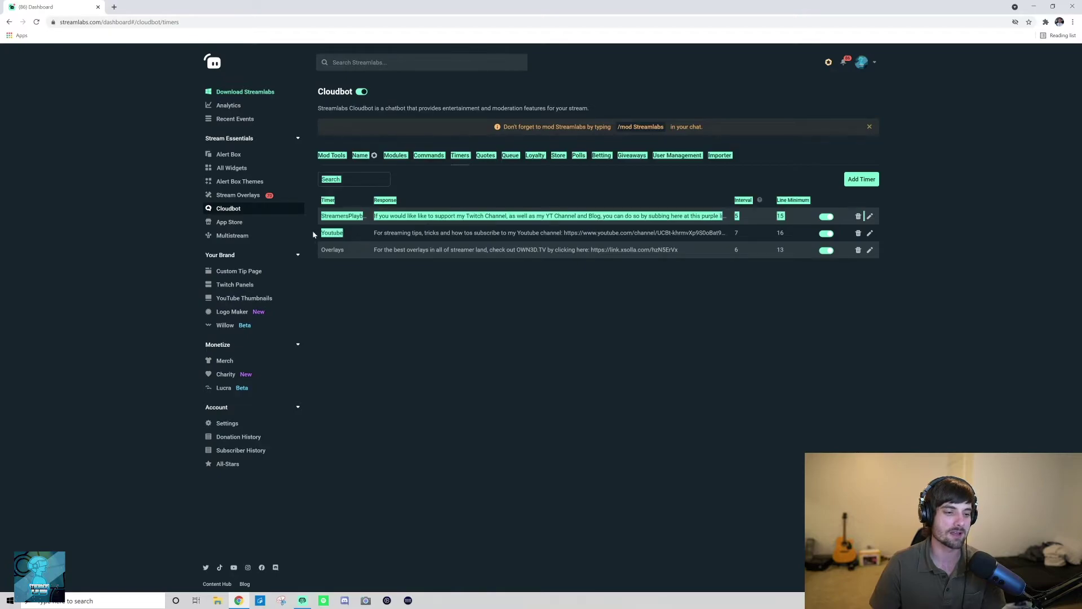
left_click(397, 288)
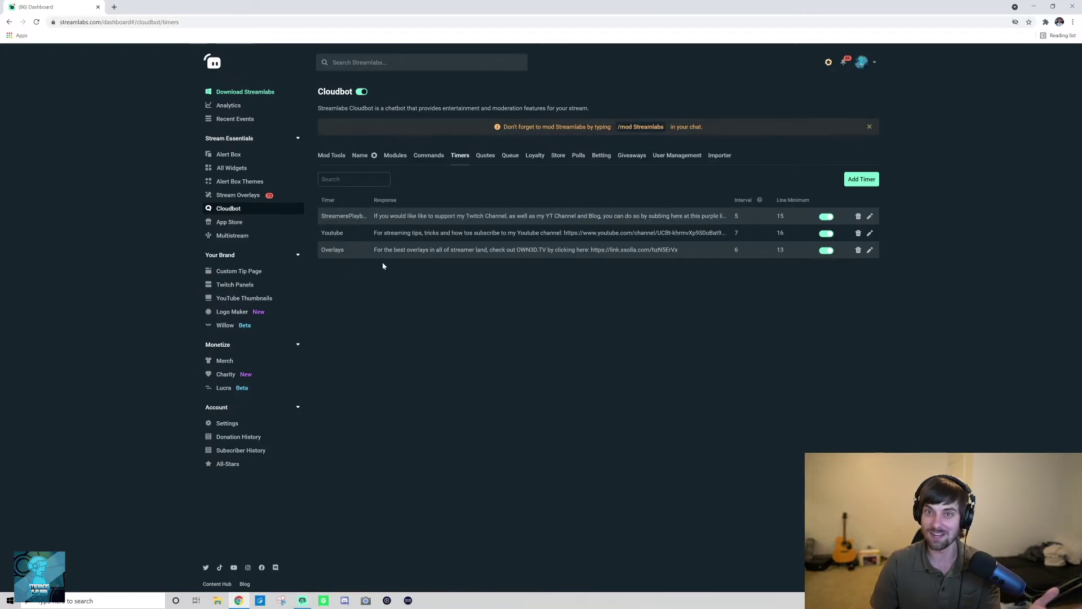
left_click_drag(347, 254, 341, 163)
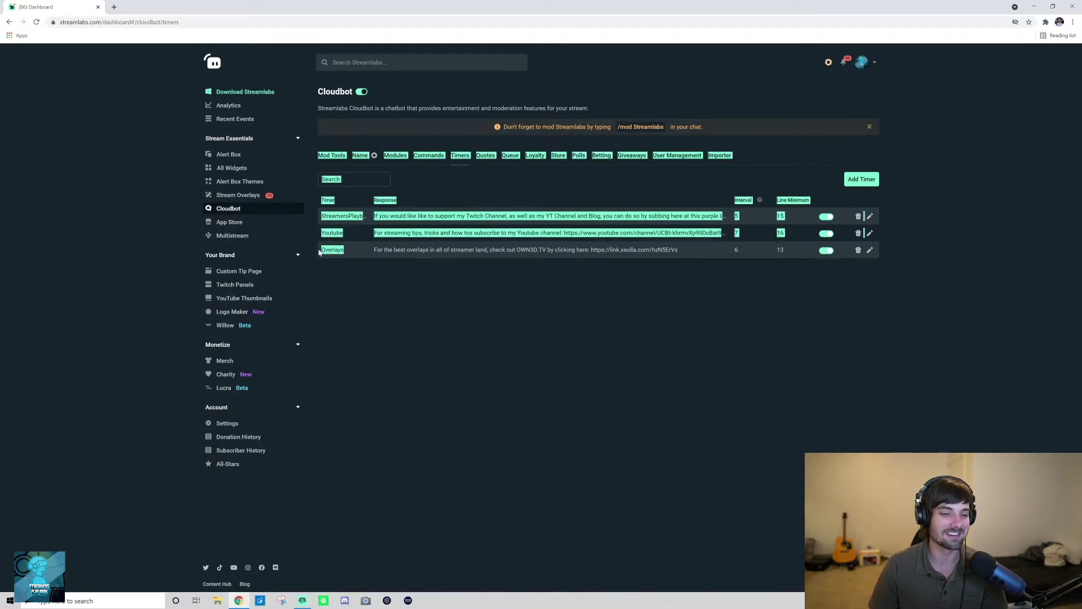
left_click(688, 280)
Step: Begin a Hello timer with a raised interval, then cancel it without saving
left_click(861, 179)
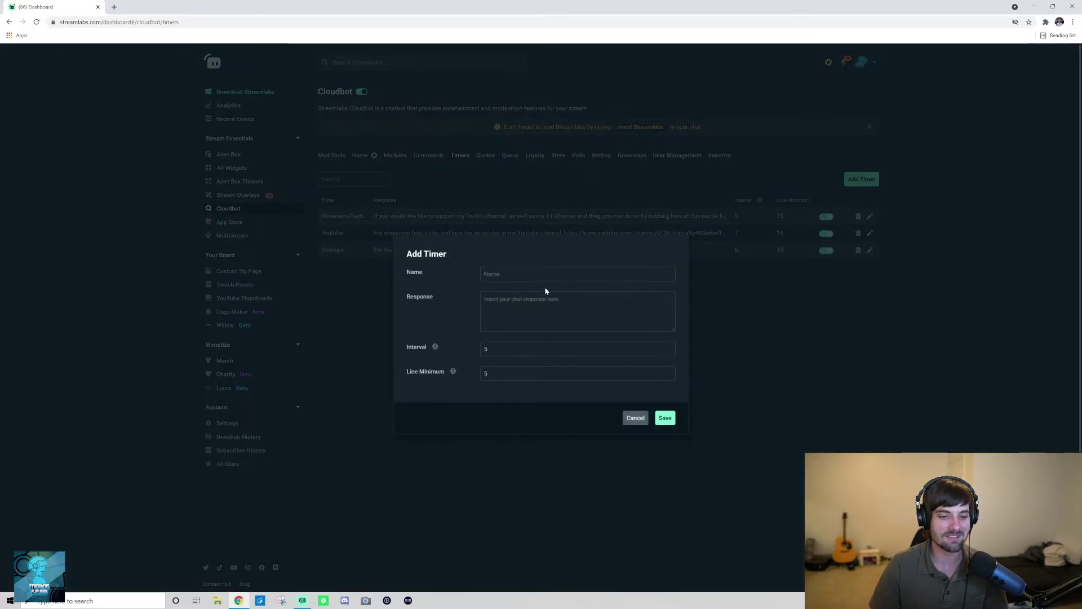
left_click(507, 273)
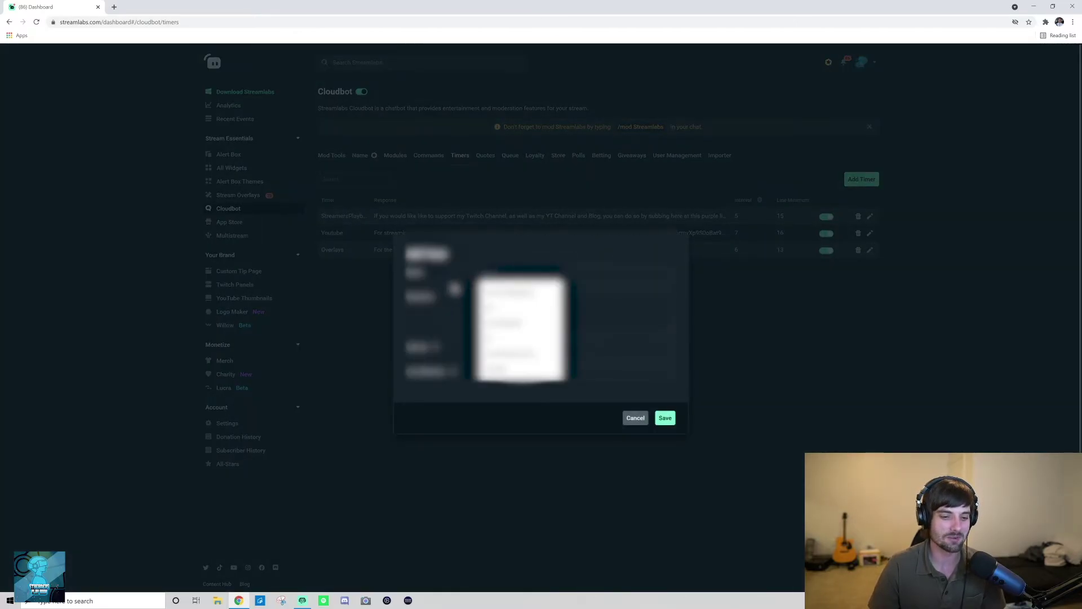
left_click(480, 256)
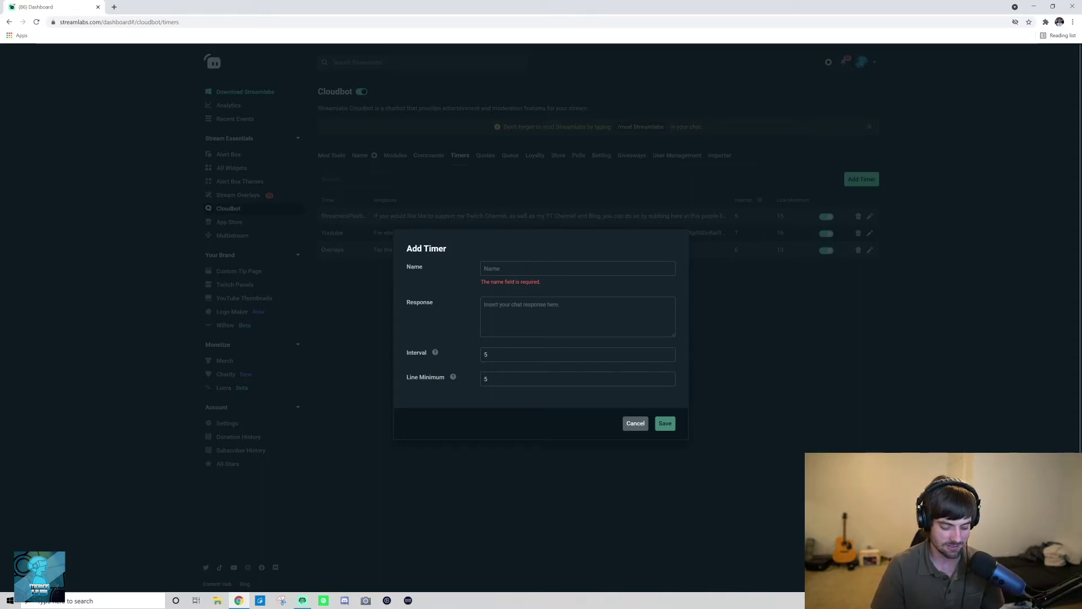
type("Hello")
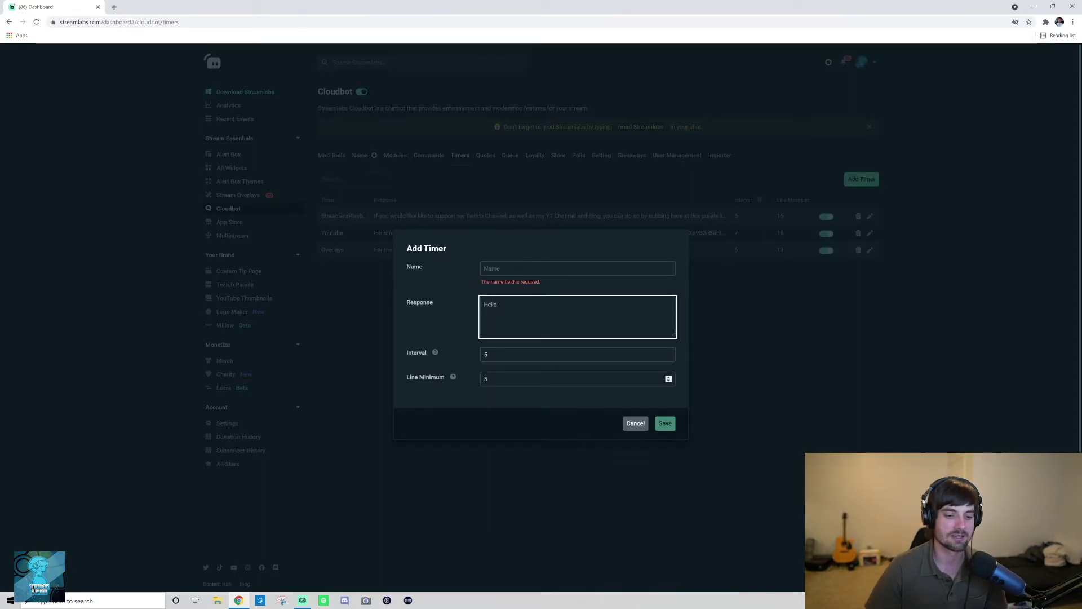
left_click(669, 353)
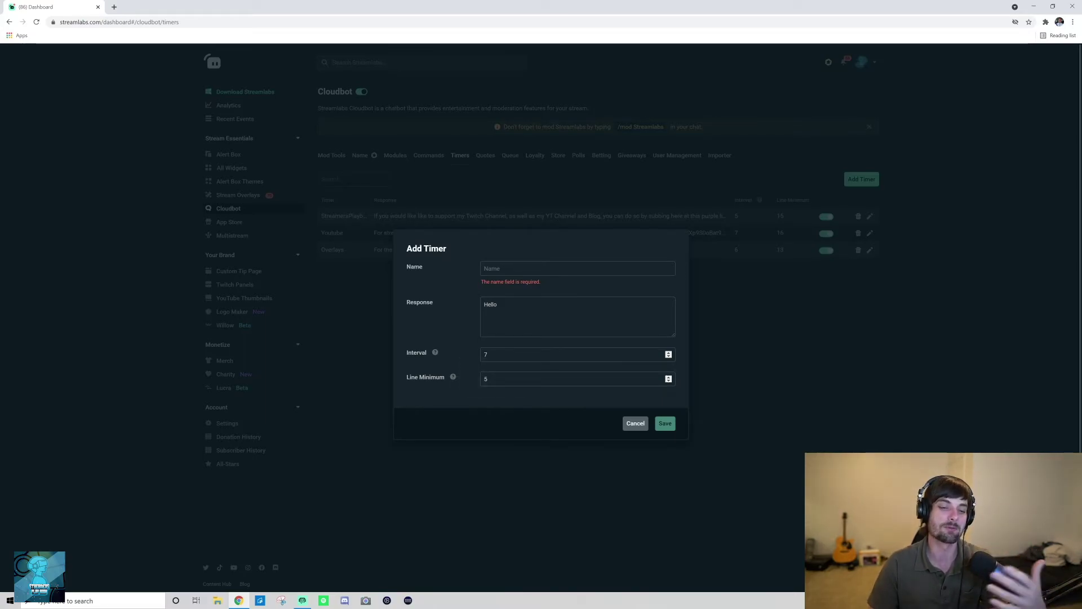
left_click(637, 428)
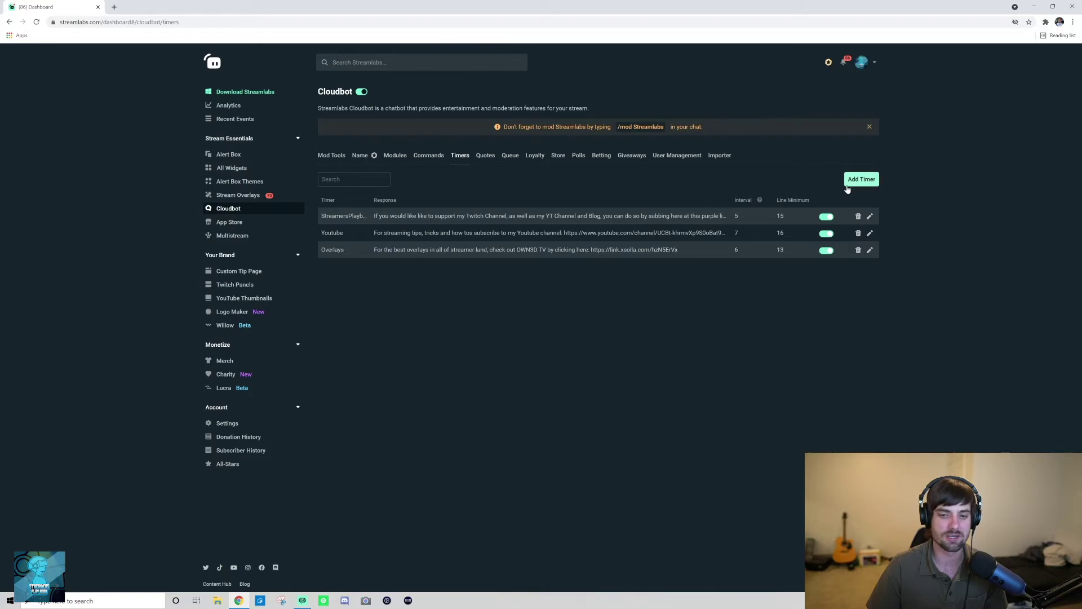
Step: Save a timer named Hello with response Hello, interval 1 and line minimum 4
left_click(858, 180)
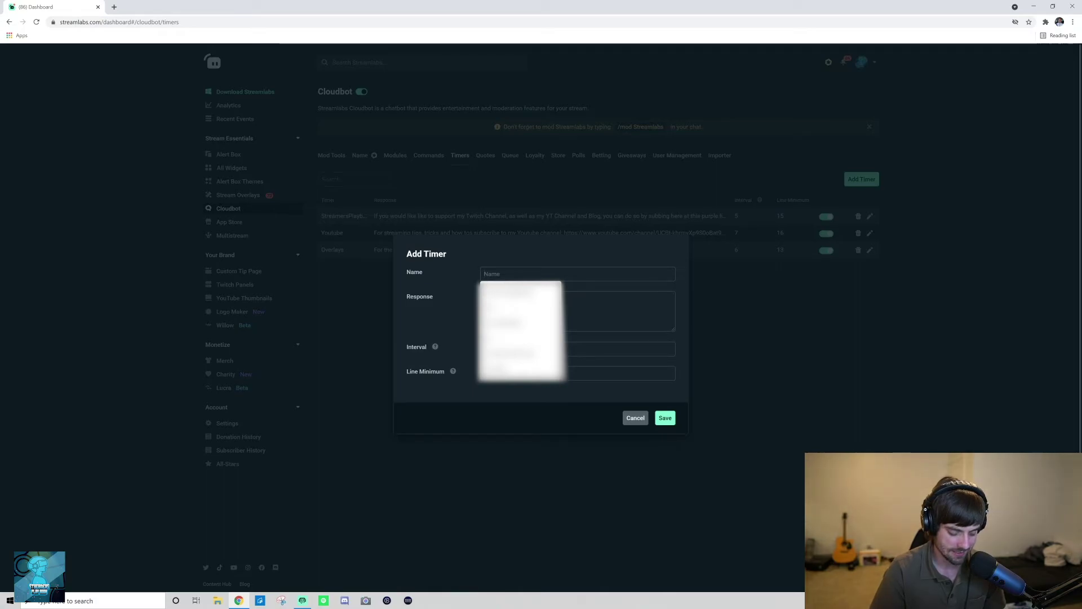
type("Hello")
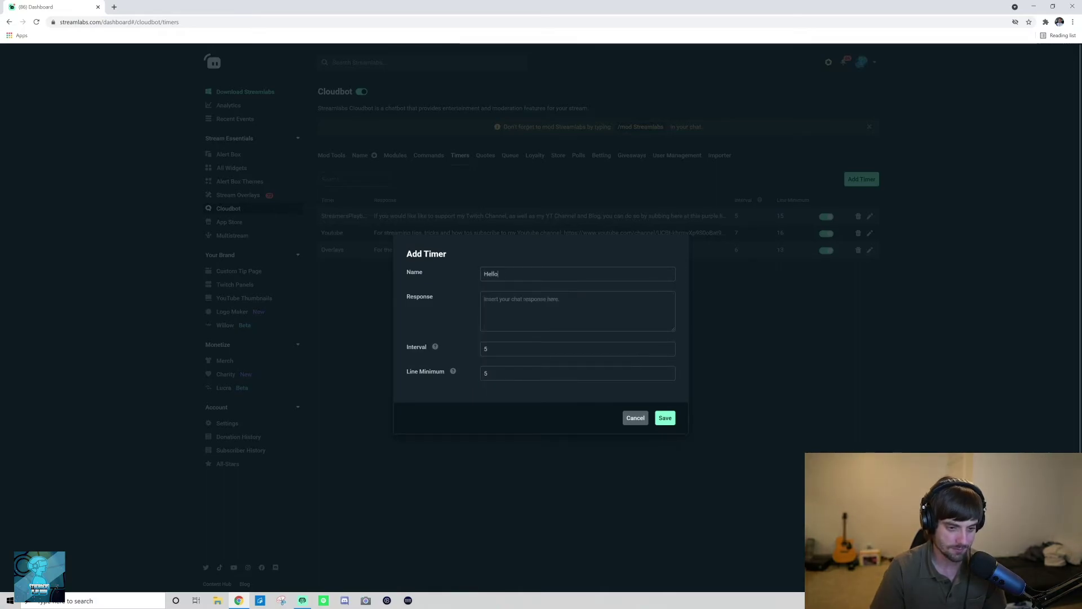
key("Tab")
type("Hello")
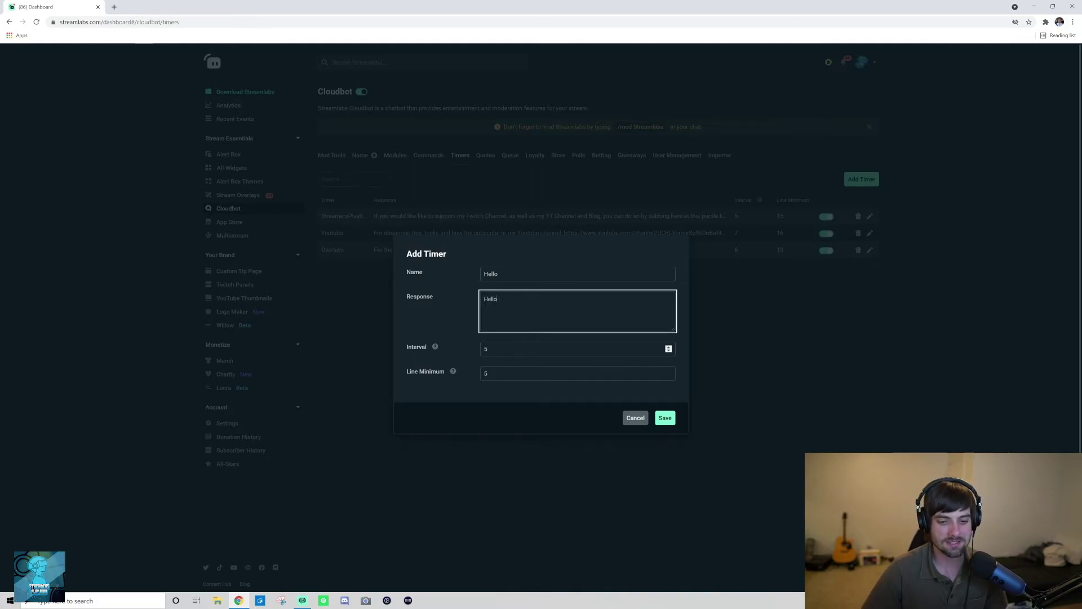
left_click(668, 350)
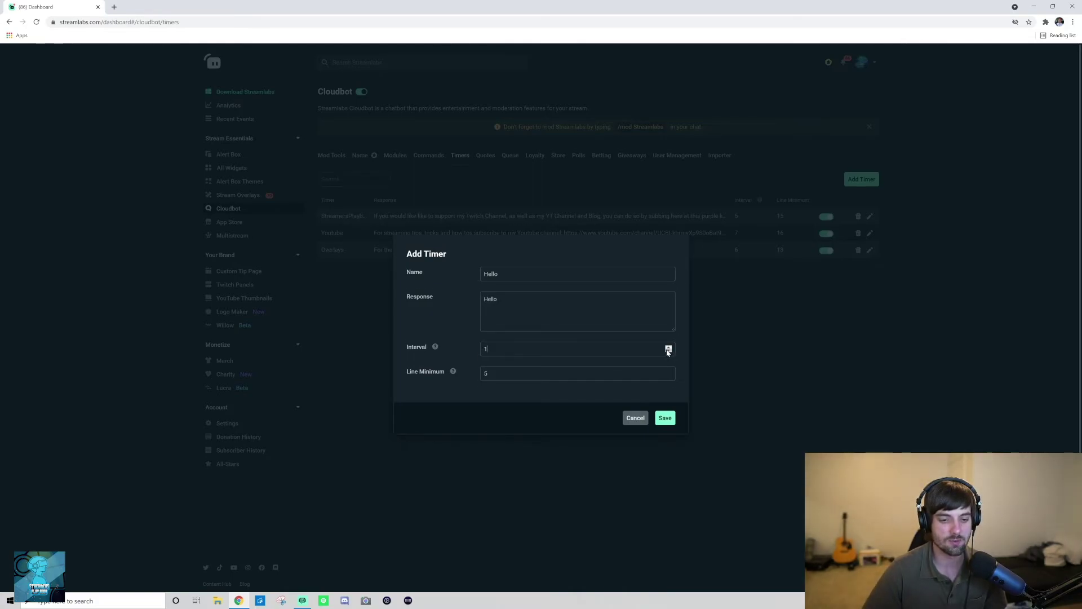
left_click(668, 351)
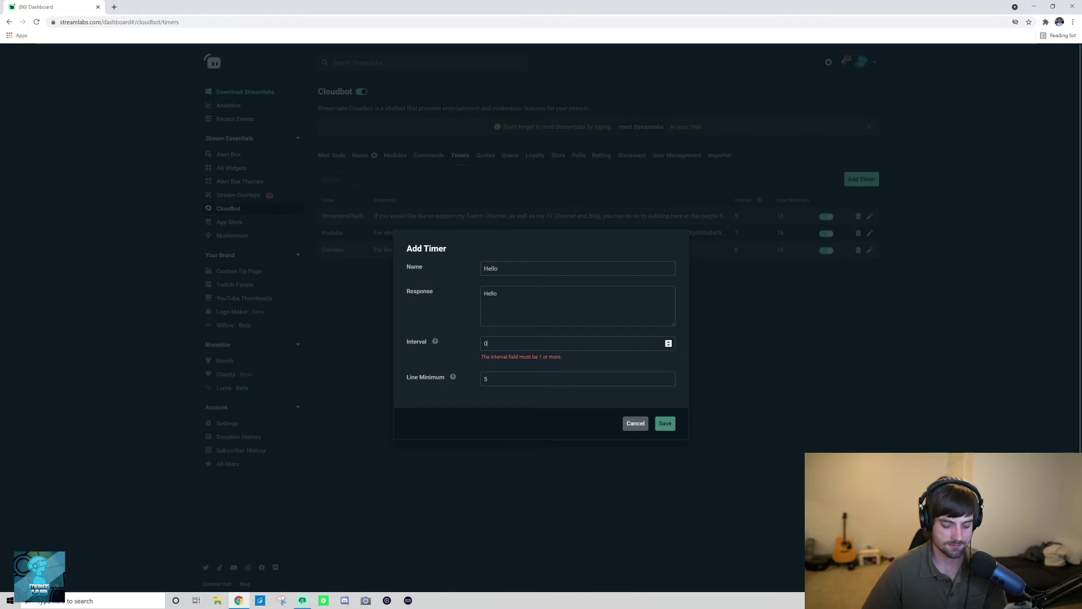
type("1")
left_click(669, 375)
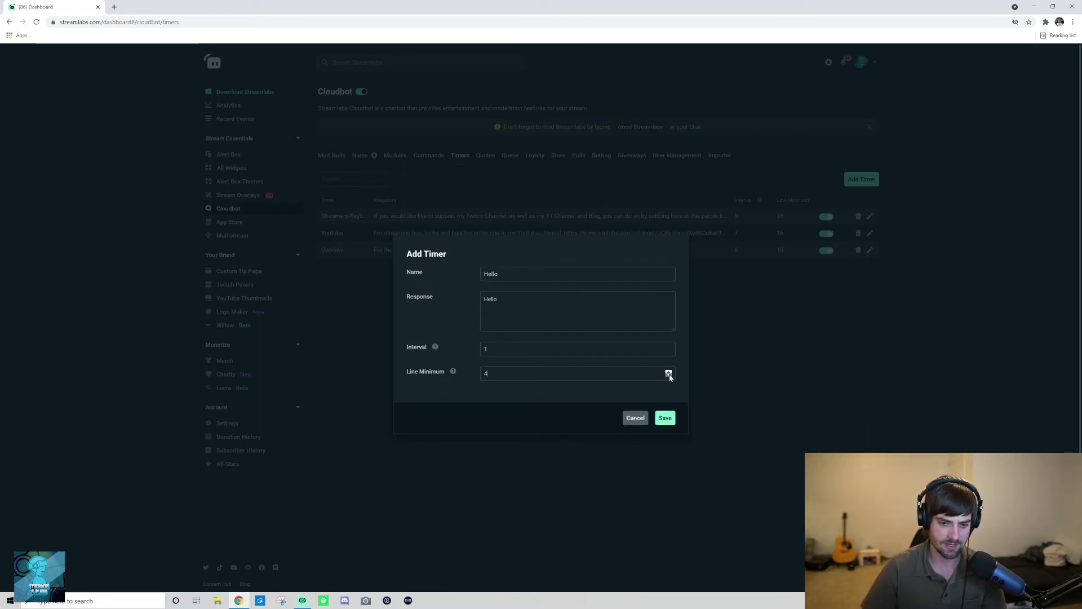
left_click(664, 417)
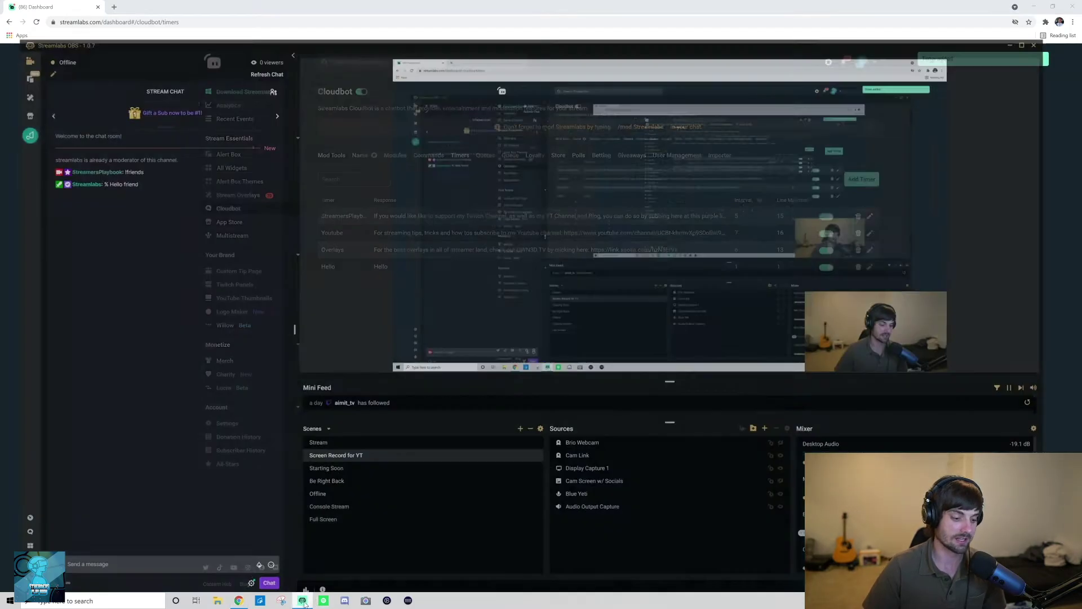
Step: Post 'hi' and 'how are you' in Streamlabs OBS chat until the timer's Hello appears
left_click(302, 600)
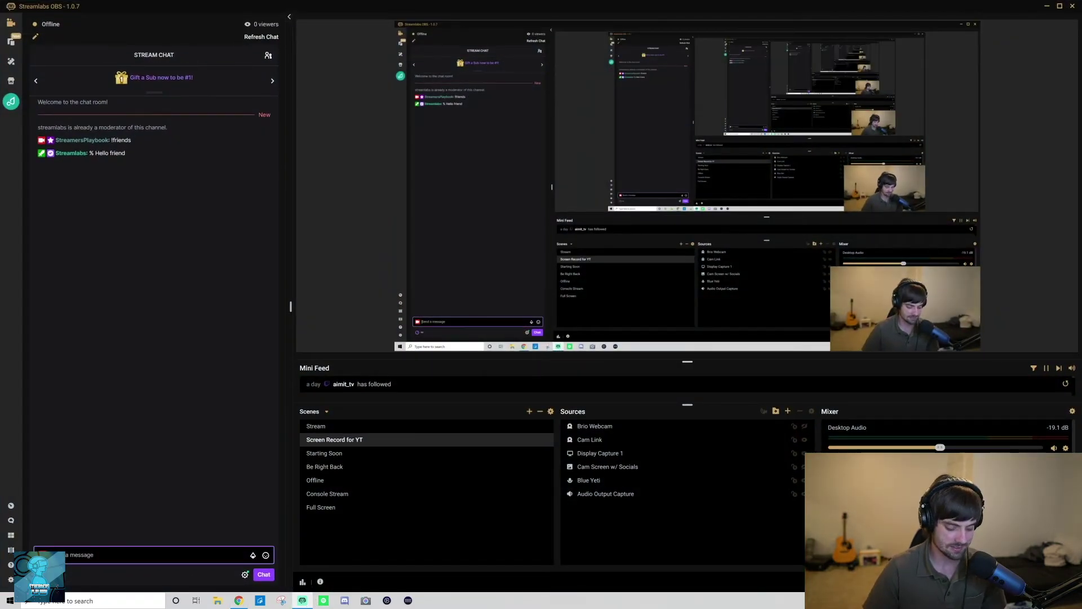
type("hi")
key("Return")
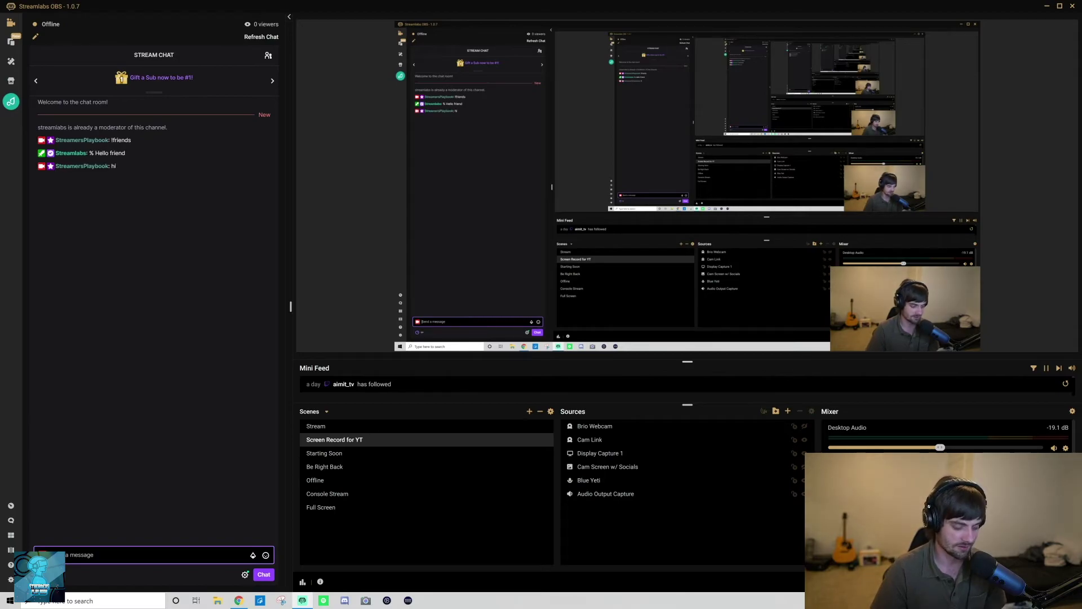
type("how are you")
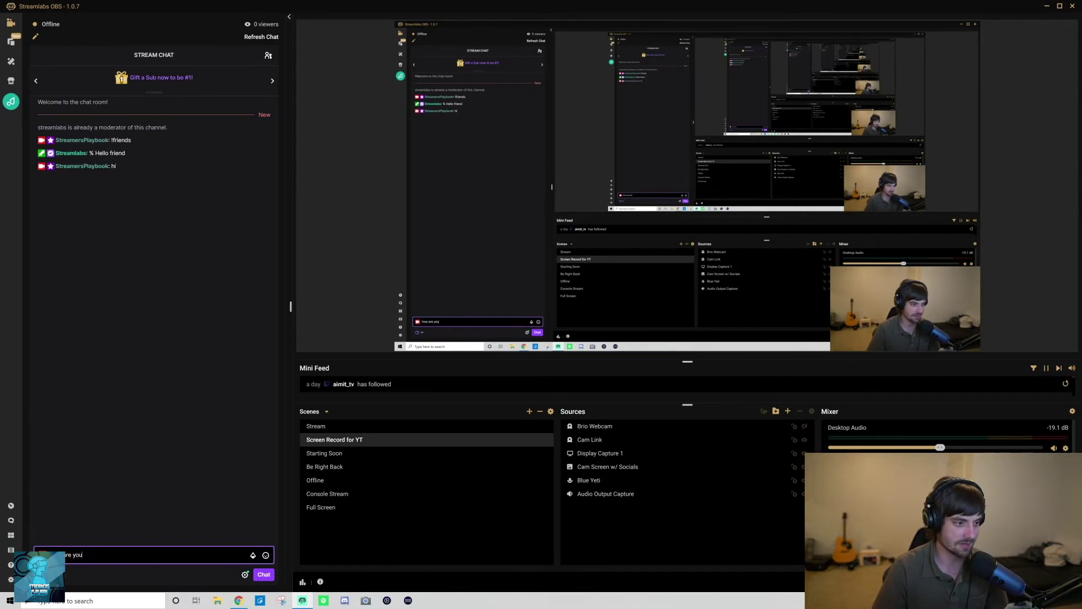
key("Return")
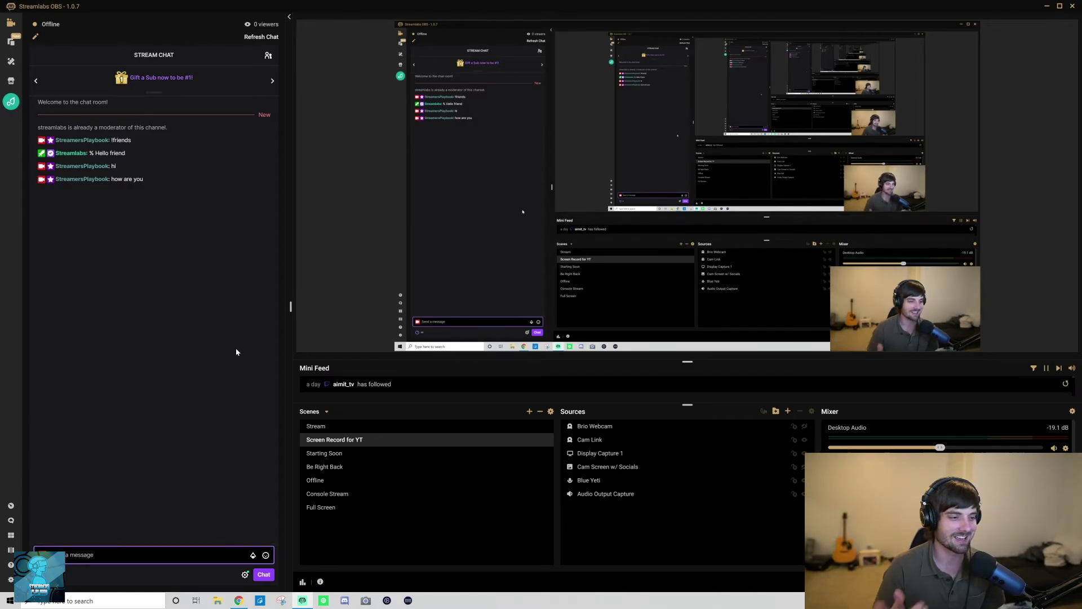
mouse_move(303, 601)
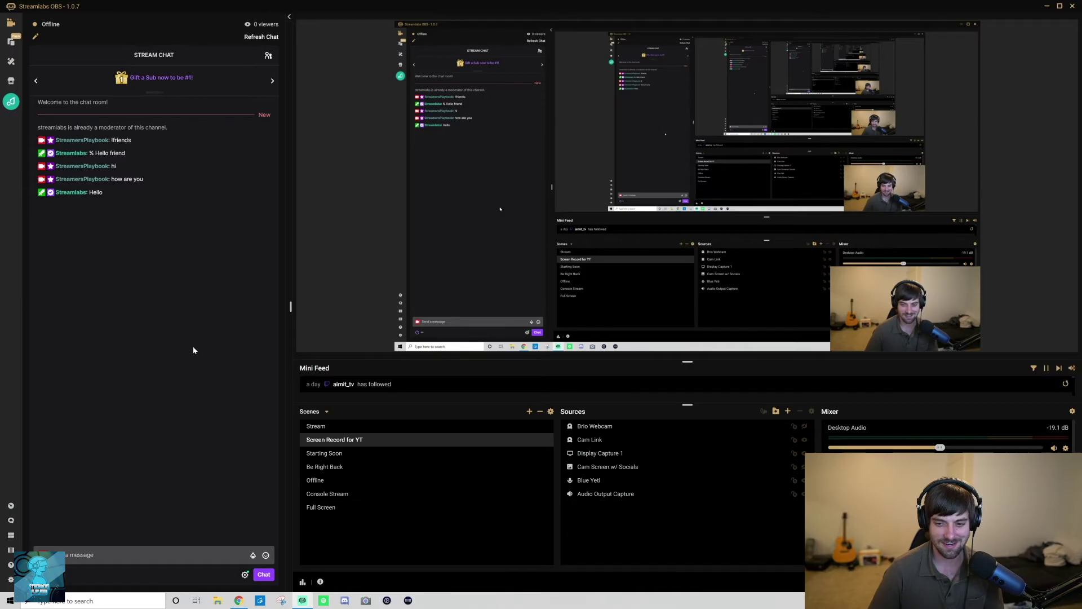
Step: Show Cloudbot's Default commands list and scroll down to the Quotes section
left_click(238, 600)
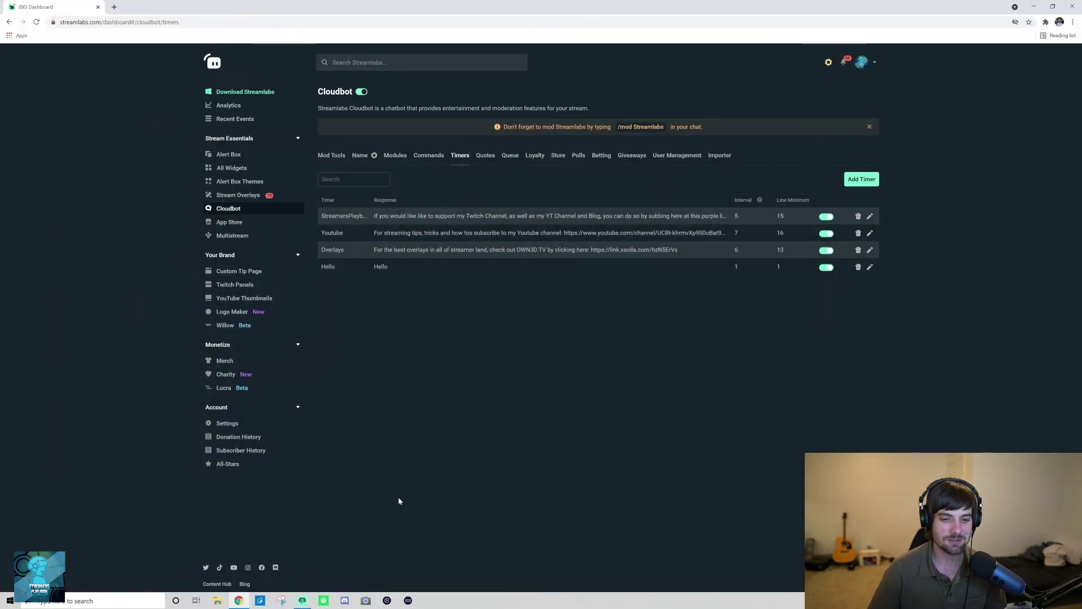
left_click(429, 155)
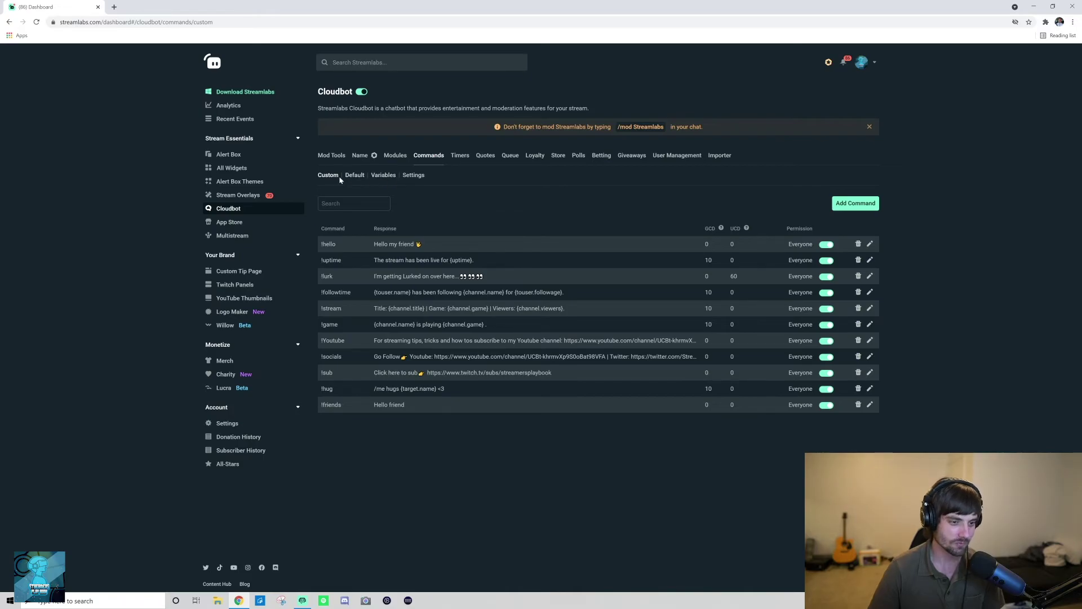
left_click(361, 179)
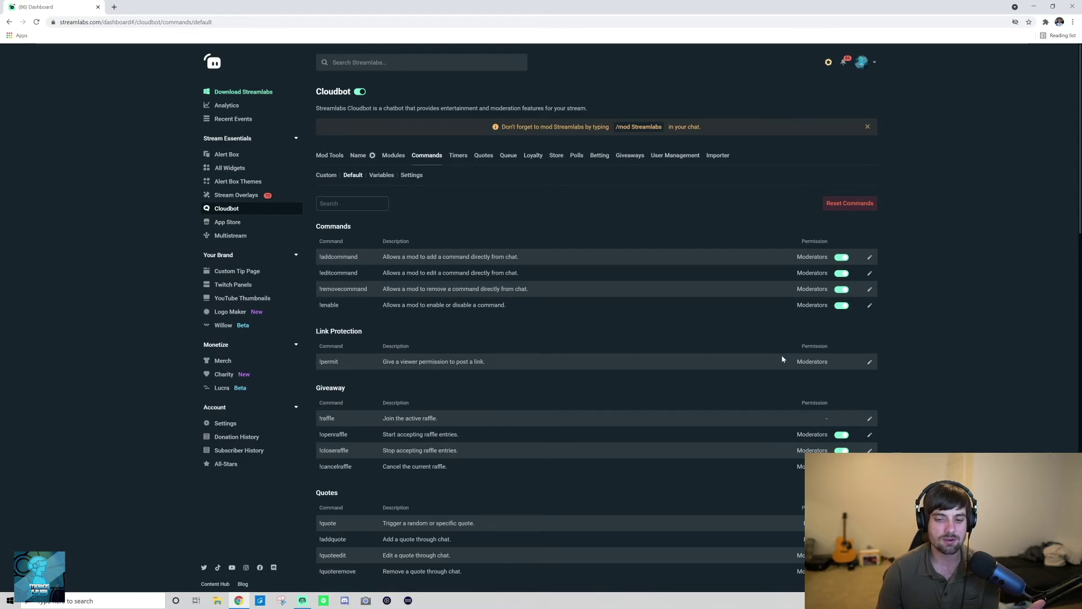
scroll(732, 428, "down", 2)
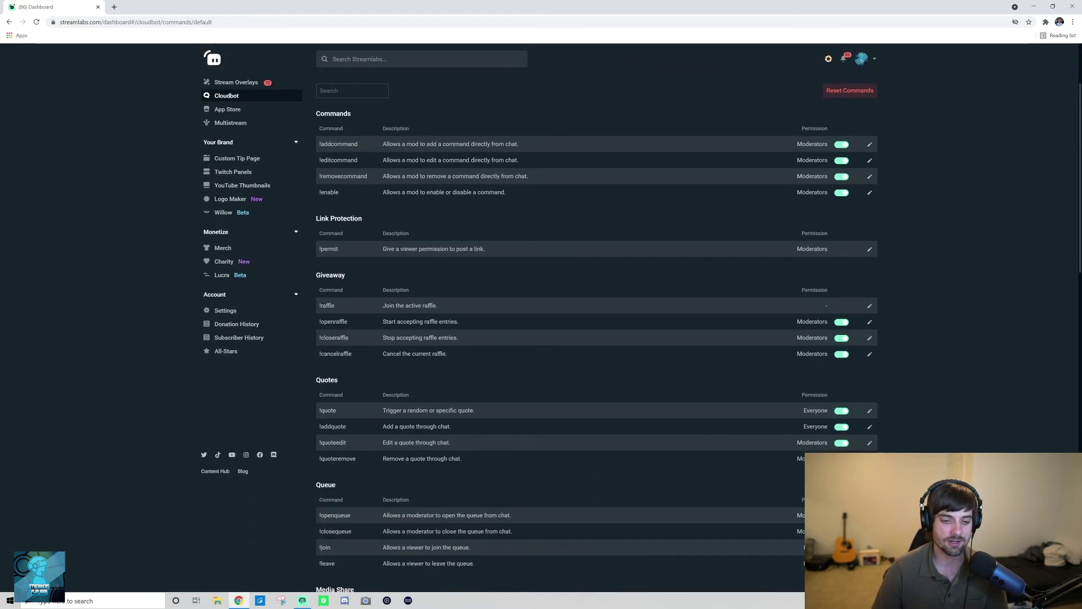
Step: Clear Regulars, Subscribers and Streamer from !quote's permission, leaving only Moderators, and confirm the edit
left_click(869, 412)
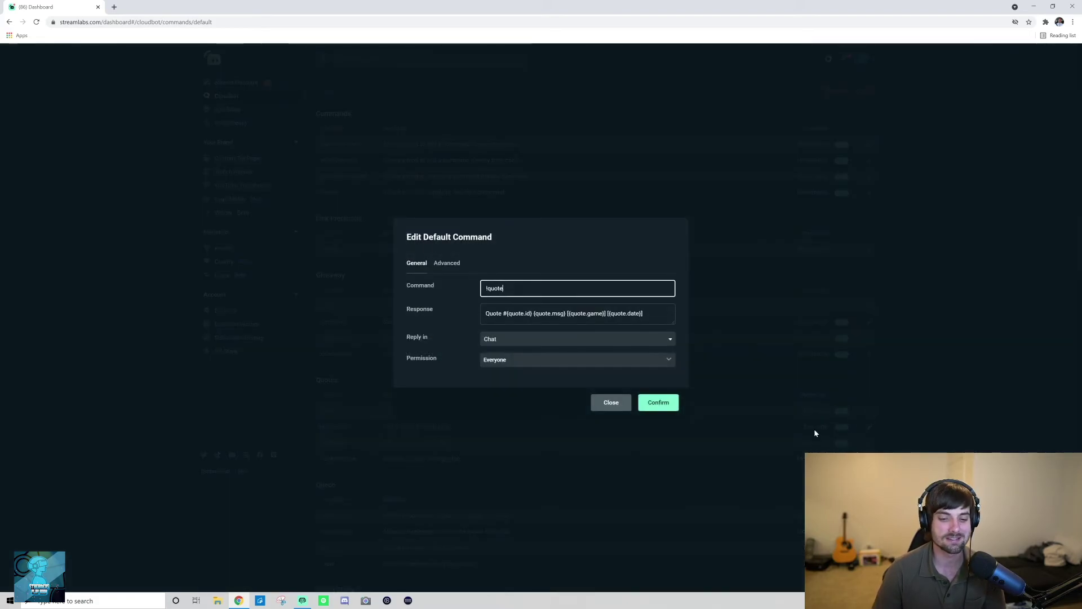
left_click(520, 360)
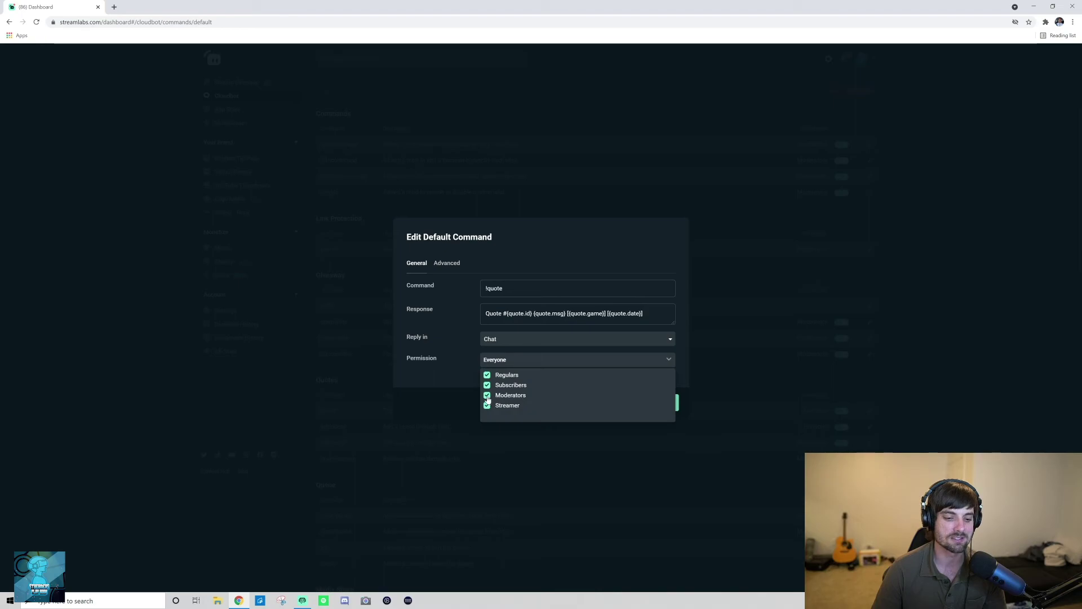
left_click(487, 375)
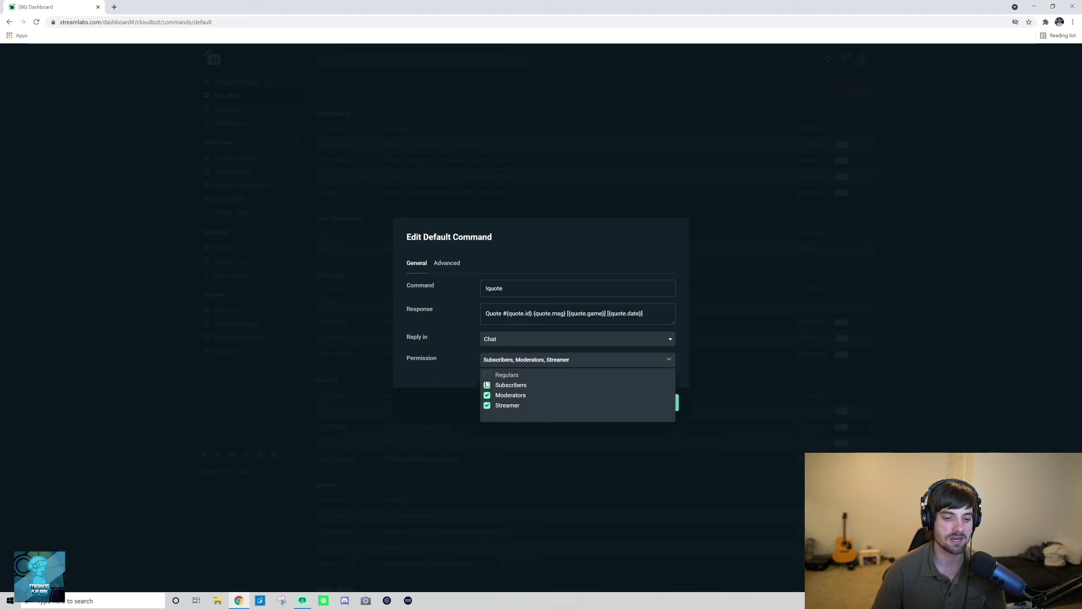
left_click(487, 385)
left_click(487, 406)
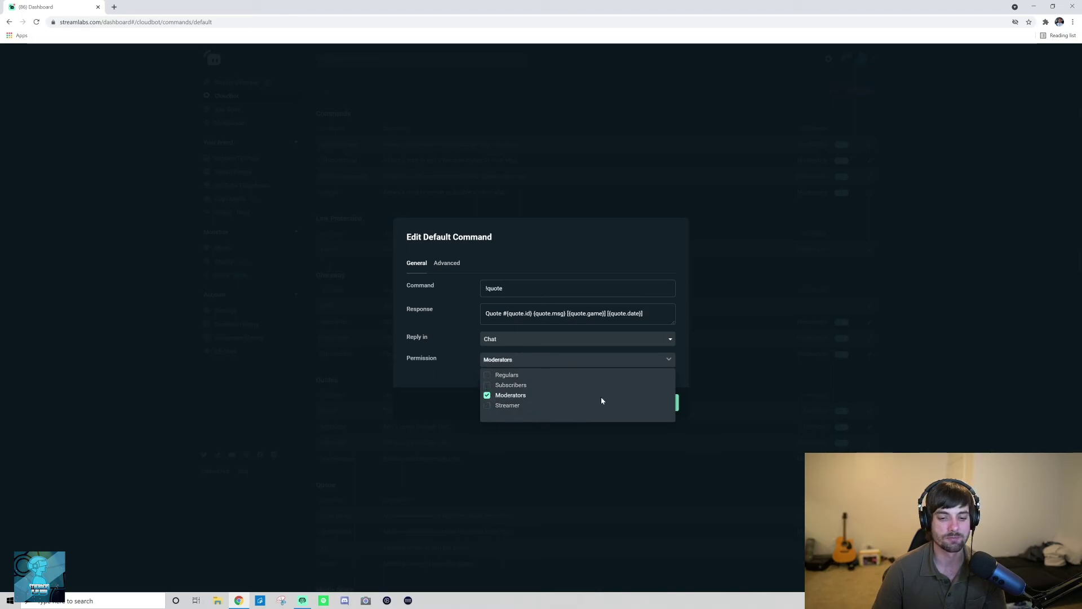
left_click(668, 364)
left_click(658, 404)
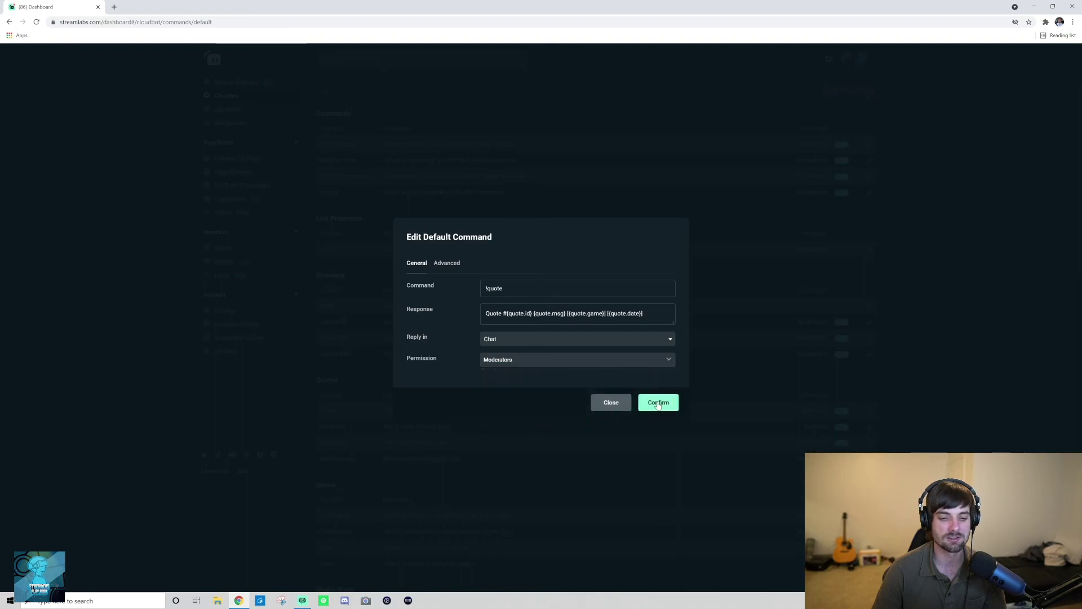
left_click(609, 403)
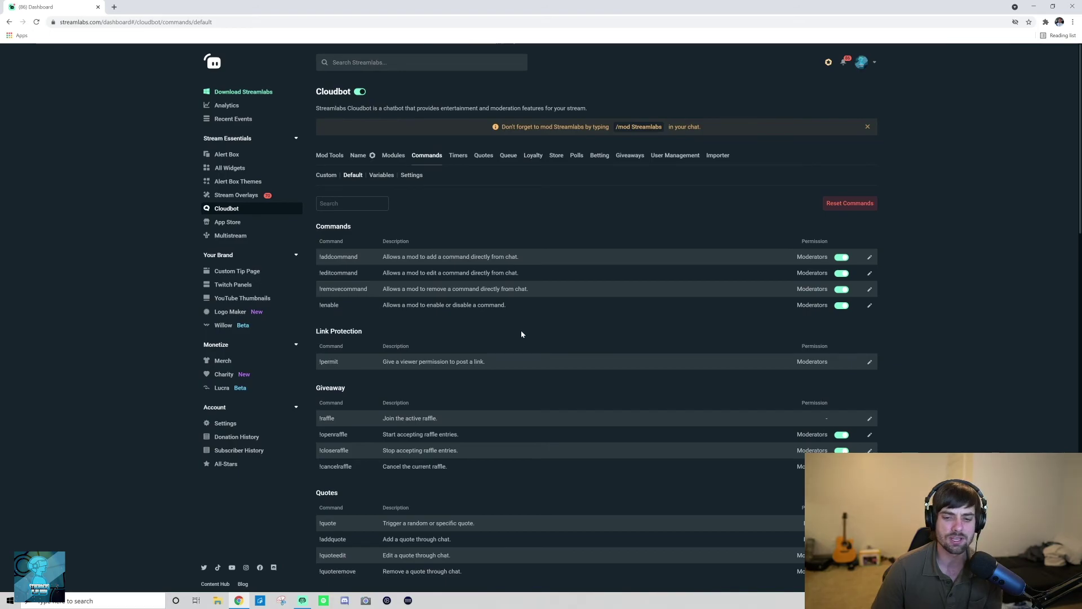
left_click(869, 274)
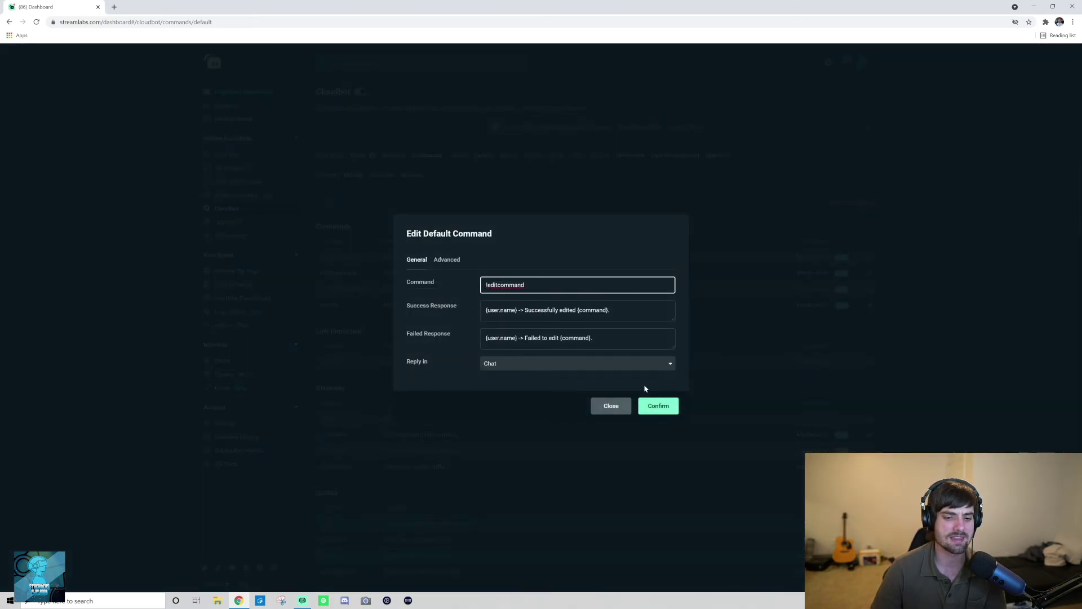
left_click(530, 365)
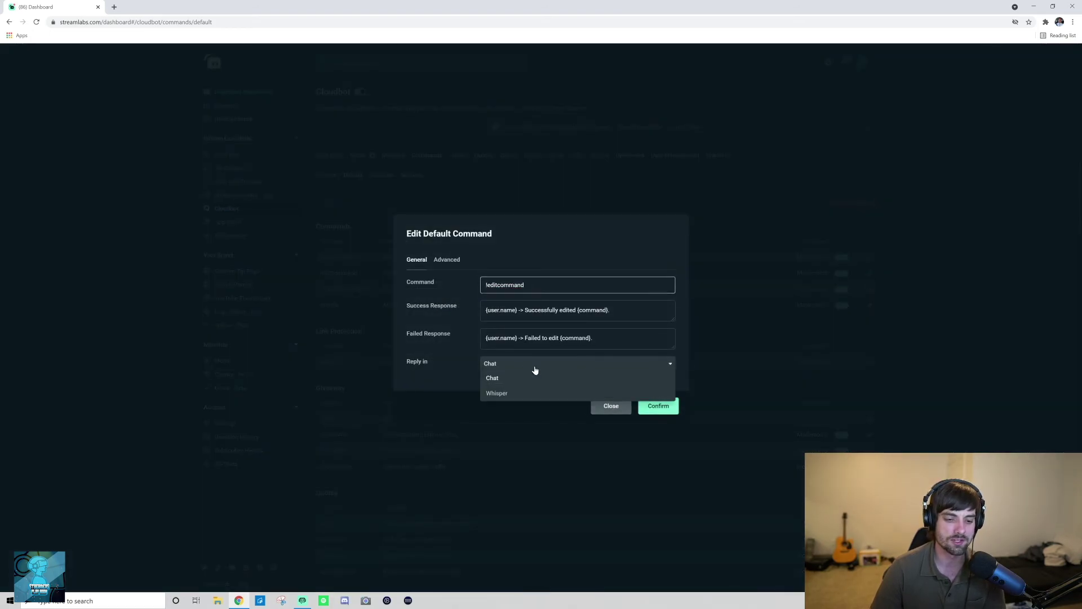
left_click(611, 405)
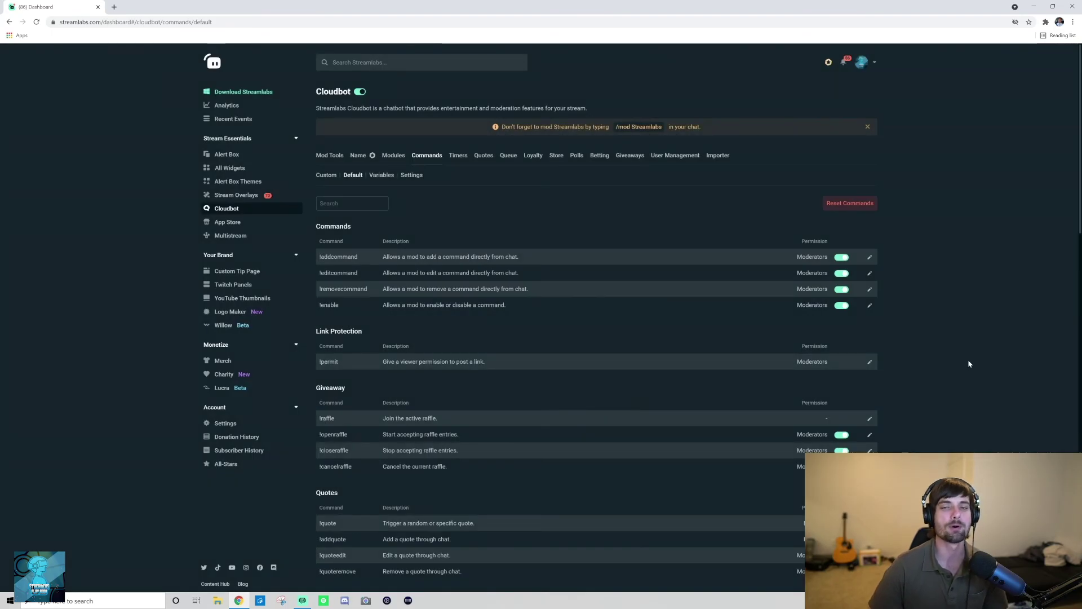